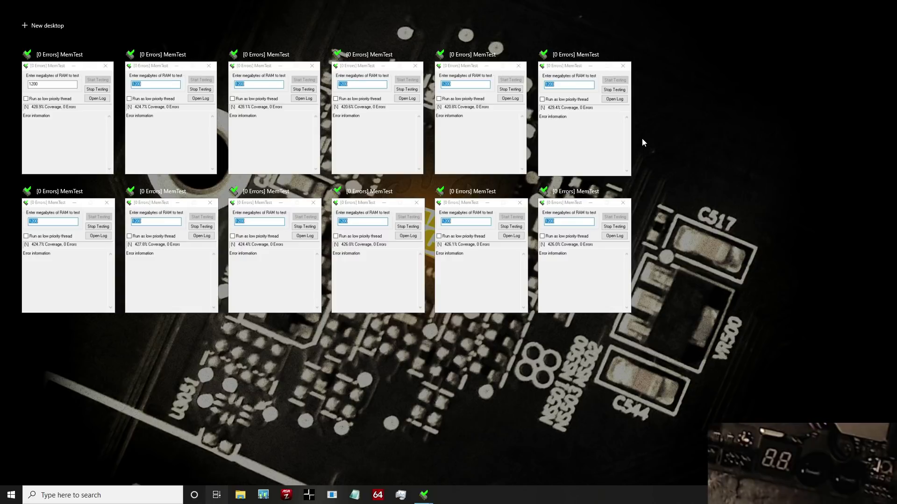
Close each of the stacked MemTest windows, all at 0 errors, to reveal the desktop.
click(642, 138)
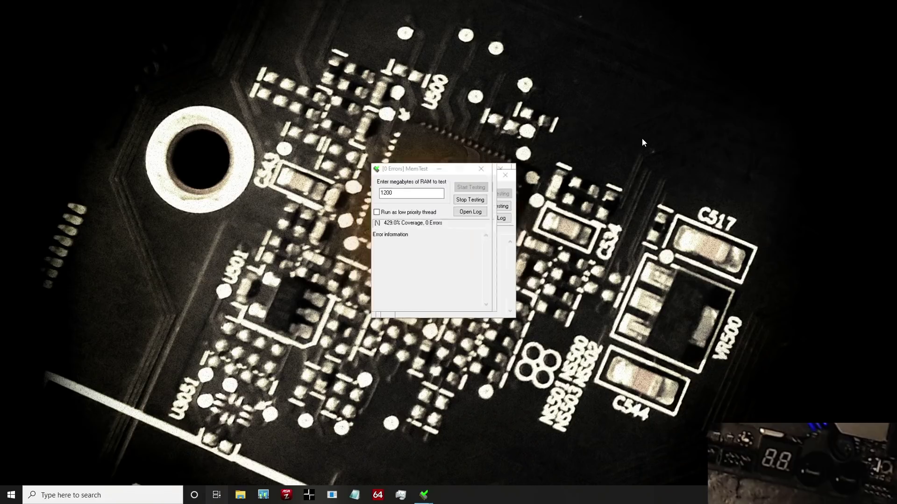
click(501, 173)
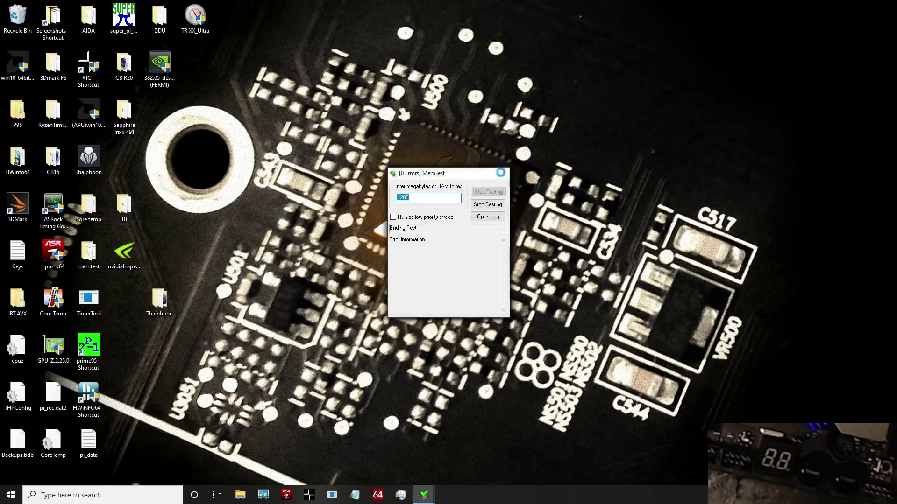
click(500, 173)
click(501, 173)
click(500, 174)
click(499, 174)
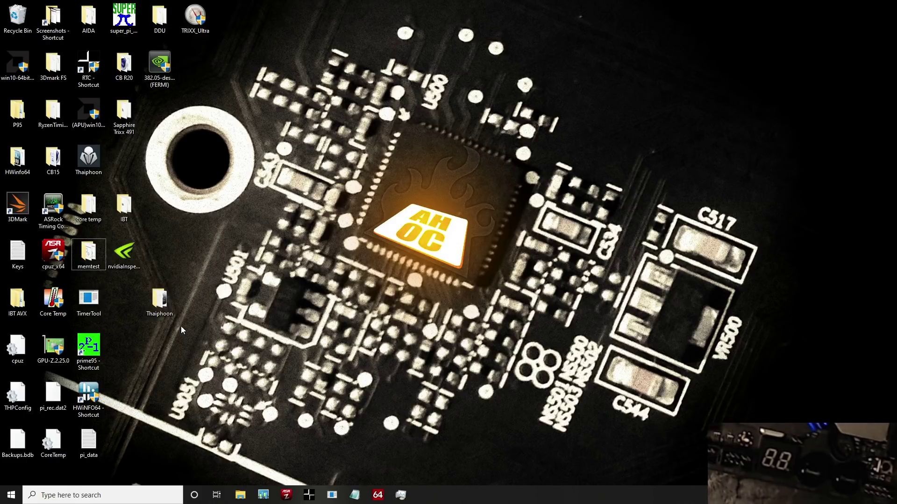
Launch Thaiphoon Burner from the Thaiphoon folder and read the memory module's SPD data.
drag(172, 310, 136, 311)
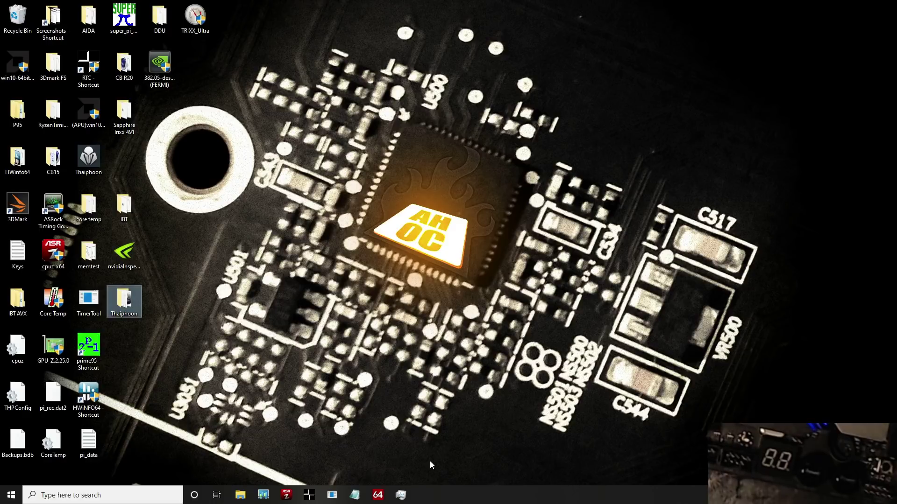
double_click(121, 304)
double_click(190, 148)
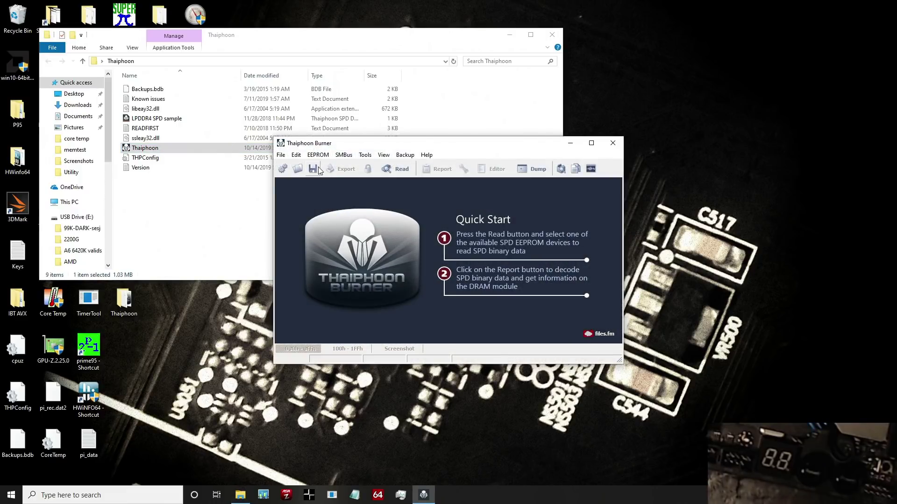
click(397, 169)
click(407, 192)
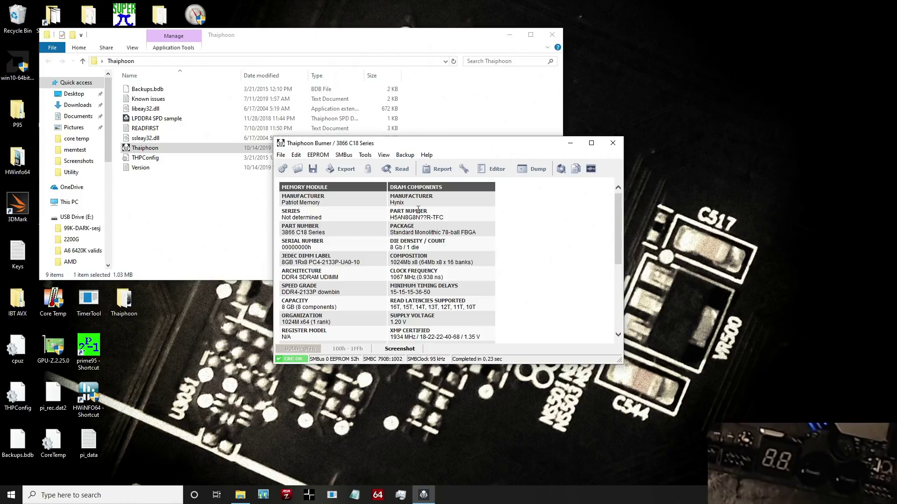
Review the Hynix module's part number and XMP Extreme 1866 MHz timings, then close Thaiphoon Burner.
mouse_move(420, 217)
mouse_down()
mouse_move(443, 218)
mouse_move(426, 218)
mouse_up()
scroll(315, 211, down, 5)
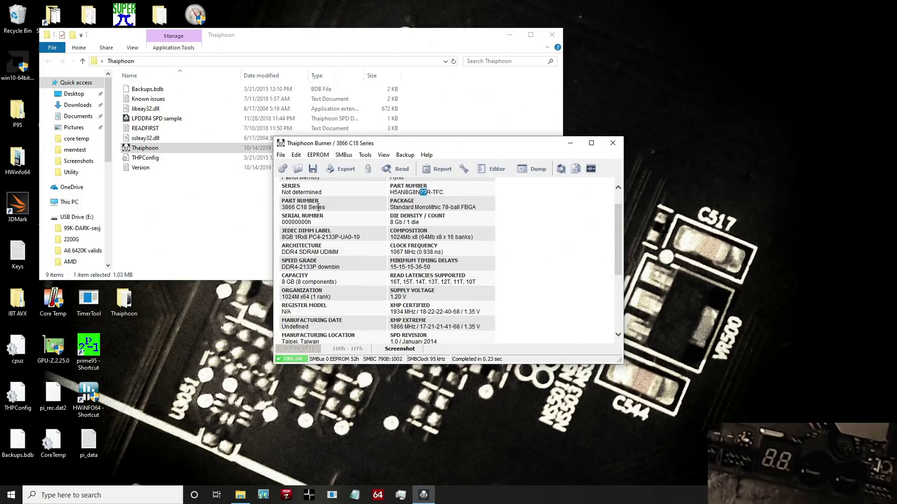
scroll(327, 212, up, 5)
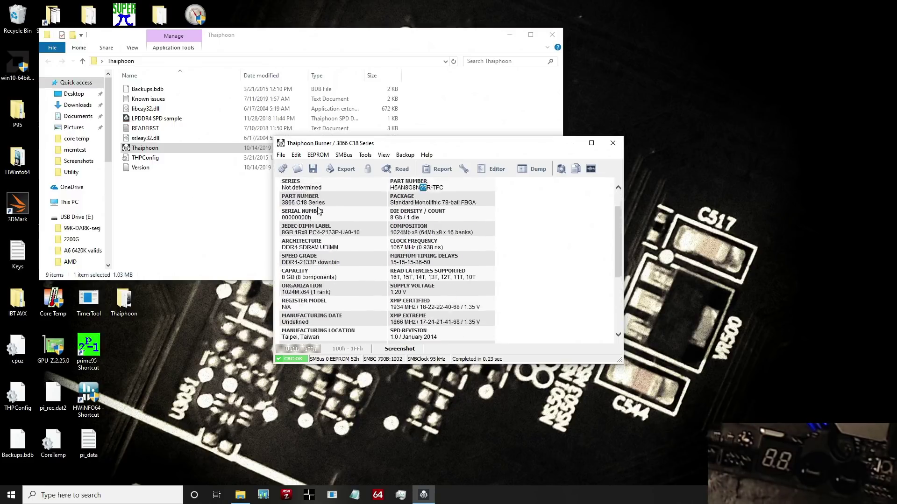
scroll(404, 242, down, 3)
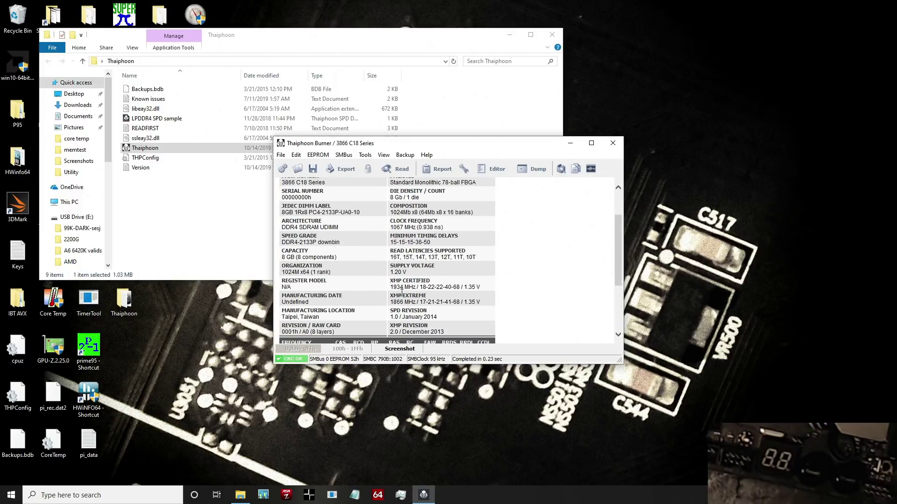
drag(390, 302, 449, 308)
scroll(448, 309, down, 5)
click(435, 290)
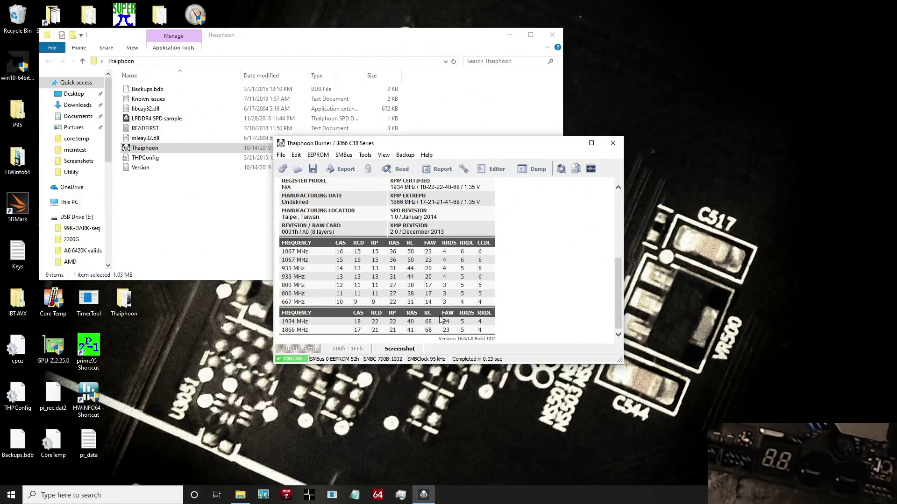
scroll(390, 241, up, 7)
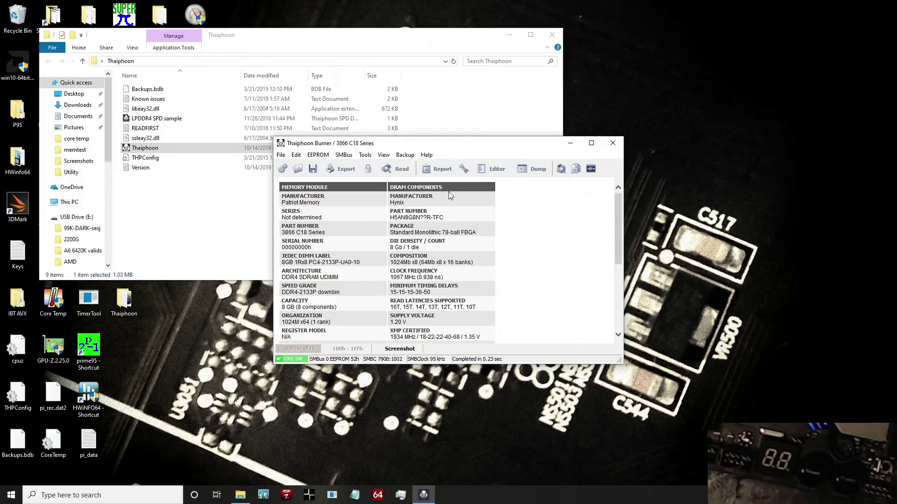
click(613, 143)
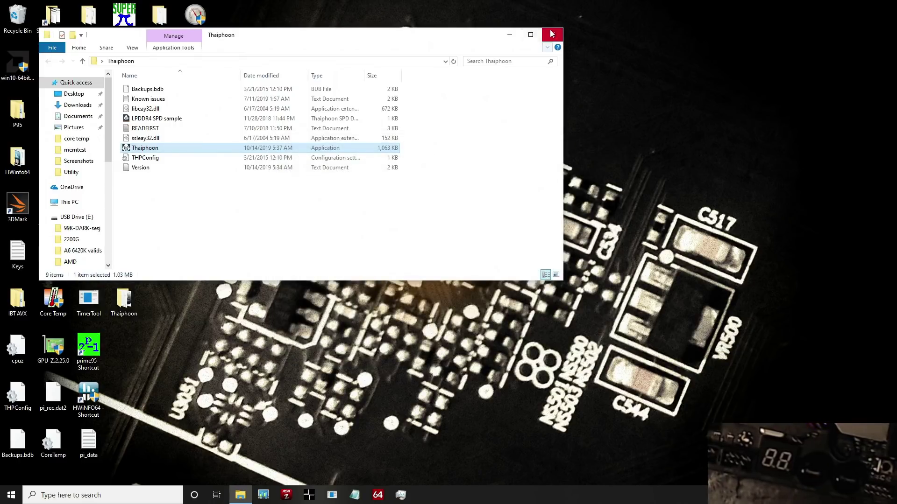
Launch AIDA64 and run the Memory Latency benchmark, scoring 65.9 ns with Dual DDR4-3733.
click(551, 35)
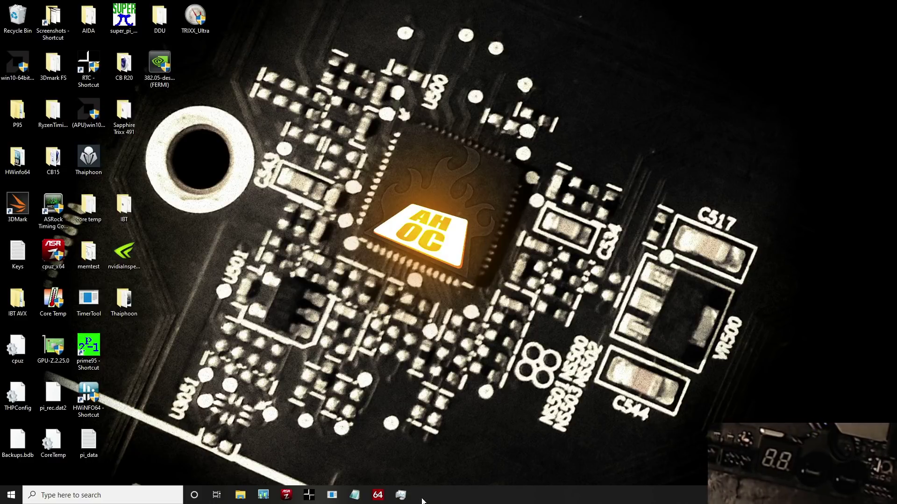
click(378, 496)
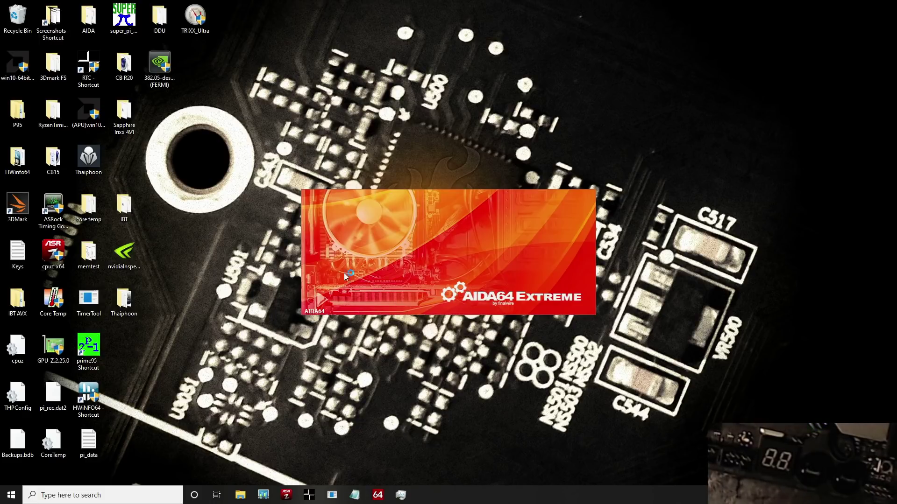
click(342, 112)
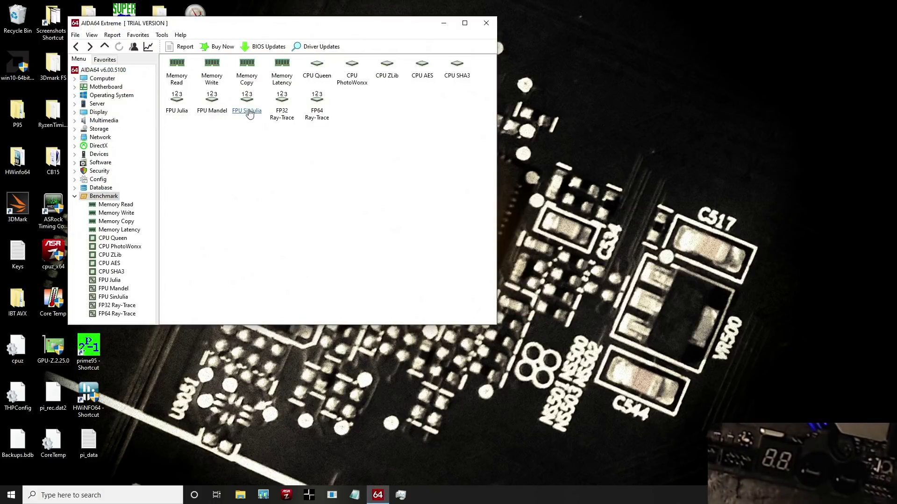
click(277, 71)
key(F5)
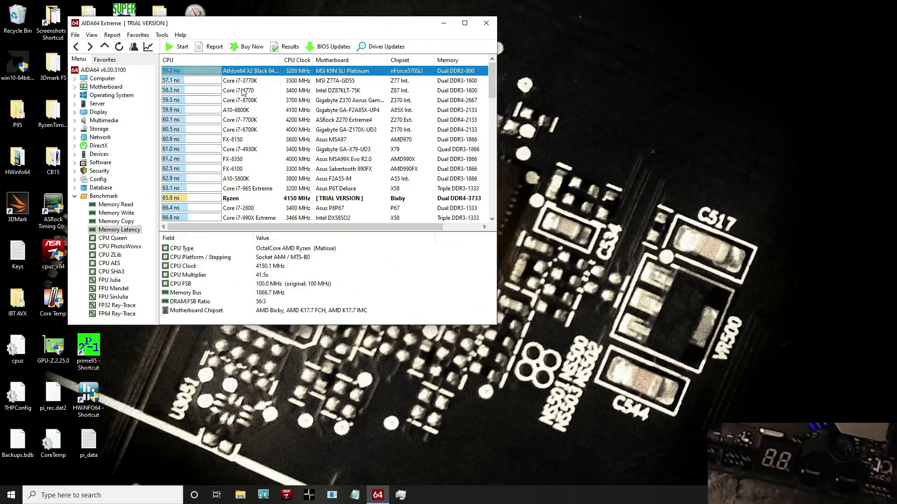
click(180, 47)
Run the Memory Read and Memory Copy benchmarks, scoring 53927 MB/s and 52202 MB/s.
click(127, 205)
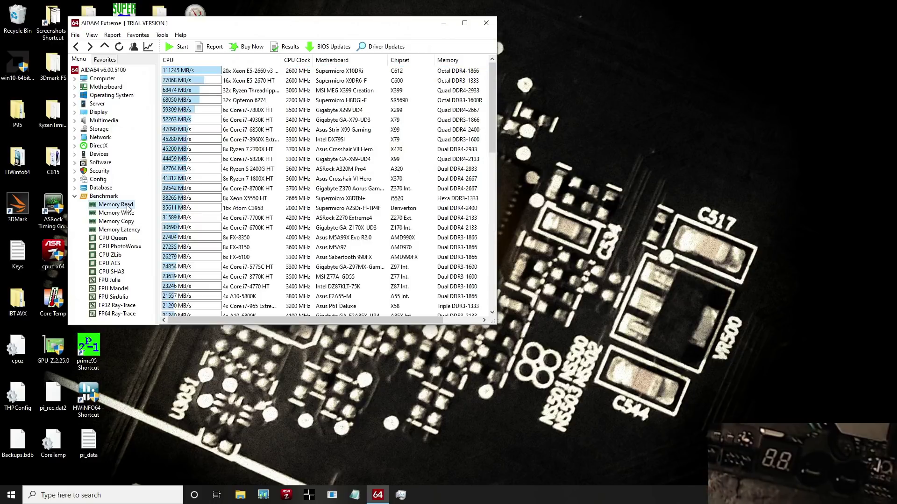
click(181, 48)
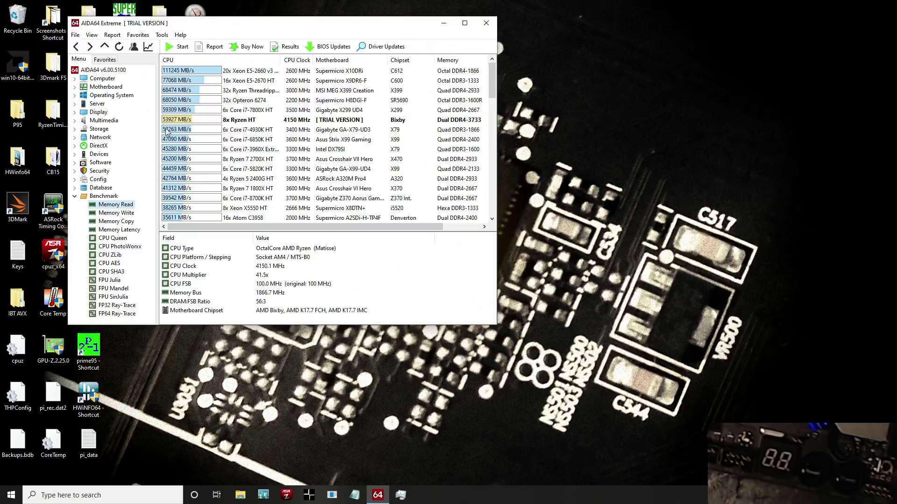
click(132, 222)
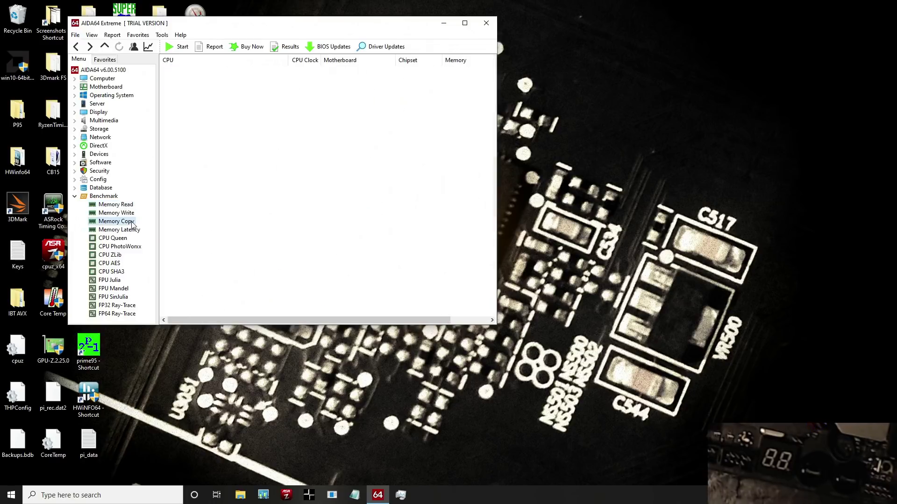
click(173, 50)
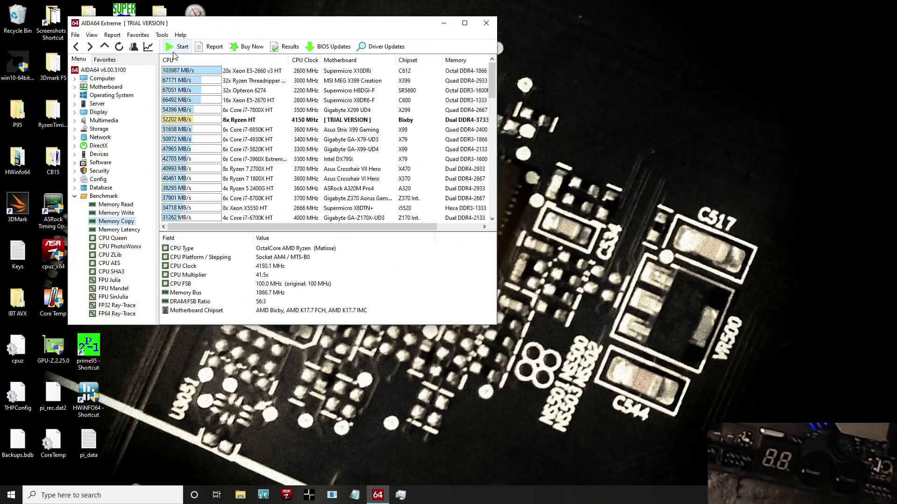
Close AIDA64 and restart Windows from the Start menu.
click(487, 22)
click(10, 494)
click(10, 474)
click(37, 460)
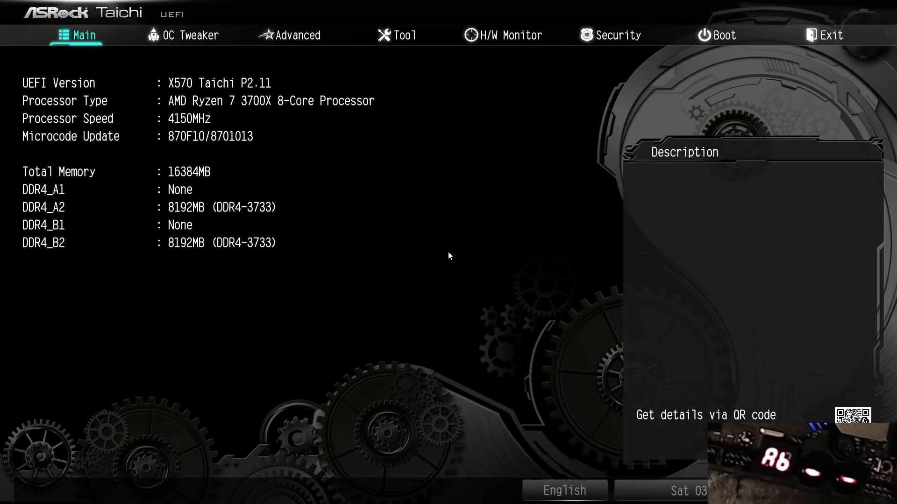
On the OC Tweaker page, change CPU Vcore Voltage from Fixed Mode to Auto.
key(Right)
key(Down)
key(Down)
key(Down)
key(Down)
key(Down)
key(Down)
key(Down)
key(Down)
key(Down)
key(Down)
key(Down)
key(Down)
key(Down)
key(Down)
key(Down)
key(Down)
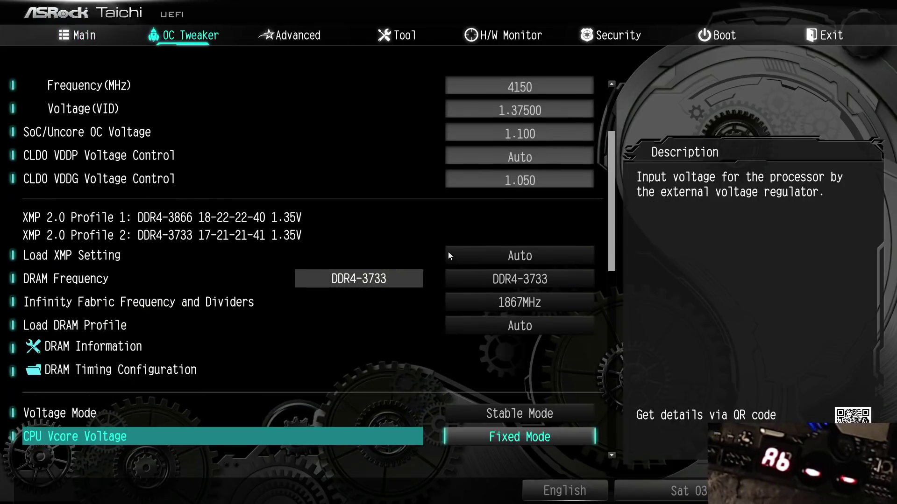
key(Down)
key(Down)
key(Down)
key(Down)
key(Down)
key(Down)
key(Down)
key(Down)
key(Up)
key(Up)
key(Up)
key(Up)
key(Up)
key(Up)
key(Up)
key(Up)
key(Return)
key(Up)
key(Up)
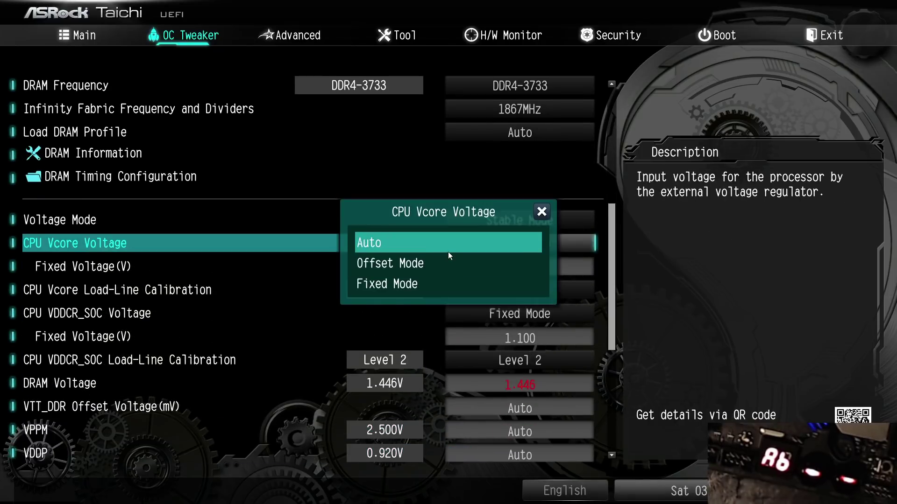
key(Return)
key(Up)
key(Up)
key(Up)
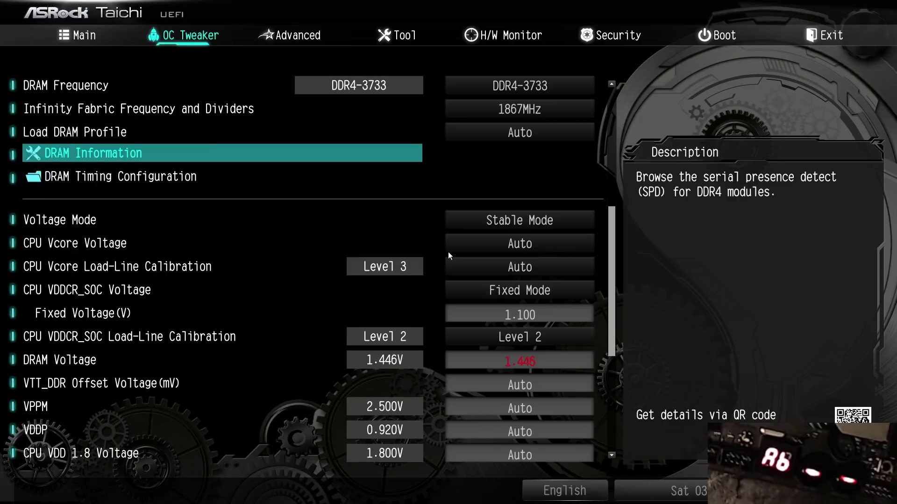
key(Up)
key(Up)
key(Up)
key(Up)
key(Up)
key(Up)
key(Up)
key(Up)
key(Up)
key(Up)
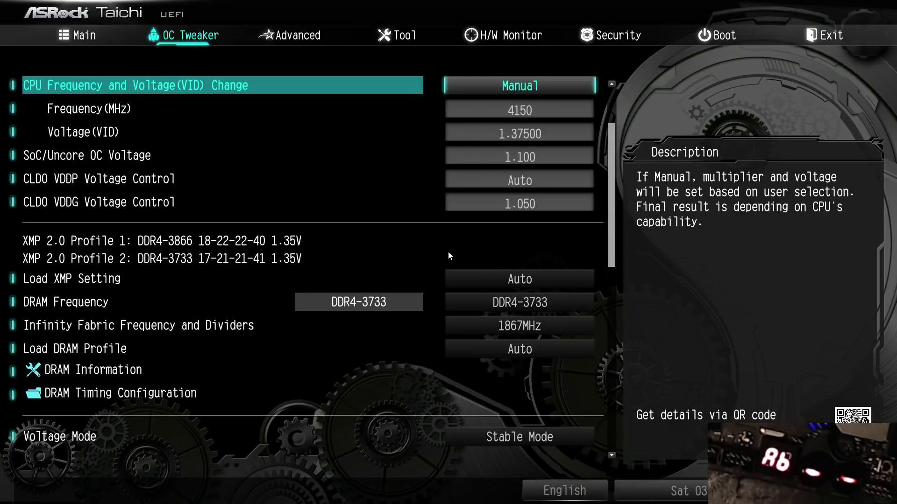
key(Up)
key(Up)
key(Up)
key(Up)
key(Down)
key(Down)
key(Down)
key(Down)
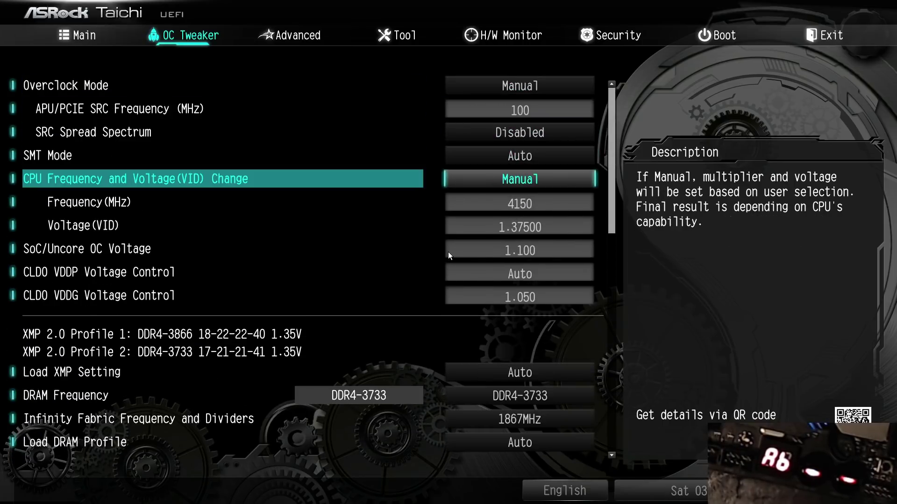
Set CPU Frequency and Voltage(VID) Change to Auto and accept the XFR Enhancement overclocking warning.
key(Return)
key(Up)
key(Return)
key(Right)
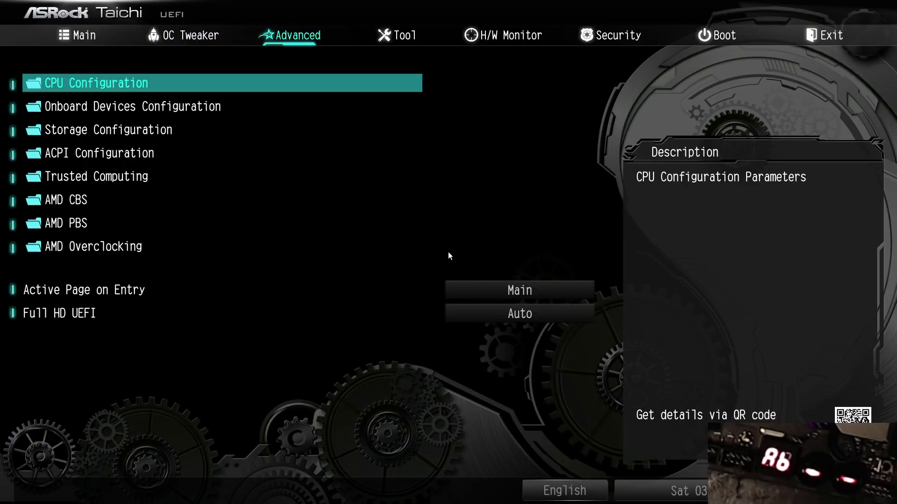
key(Down)
key(Down)
key(Down)
key(Down)
key(Down)
key(Return)
key(Down)
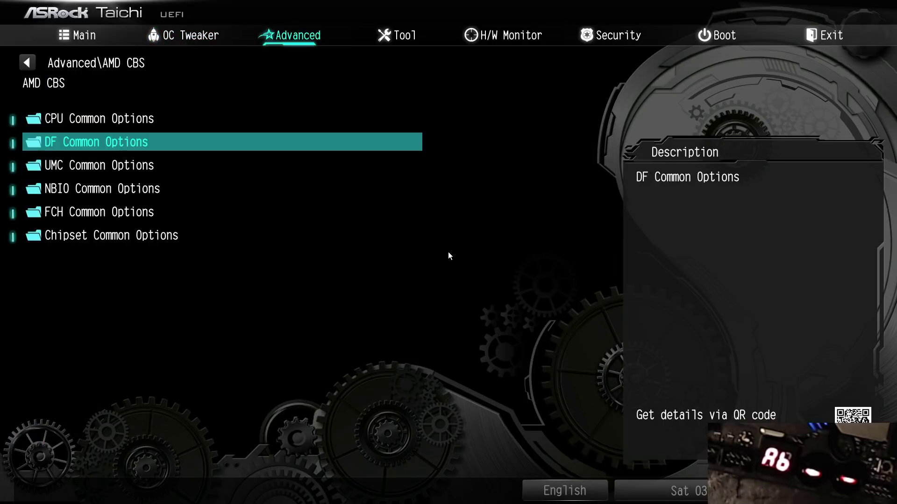
key(Down)
key(Down)
key(Return)
key(Down)
key(Down)
key(Up)
key(Return)
key(Down)
key(Return)
Set Precision Boost Overdrive to Manual.
key(Down)
key(Up)
key(Return)
key(Down)
key(Down)
key(Return)
key(Down)
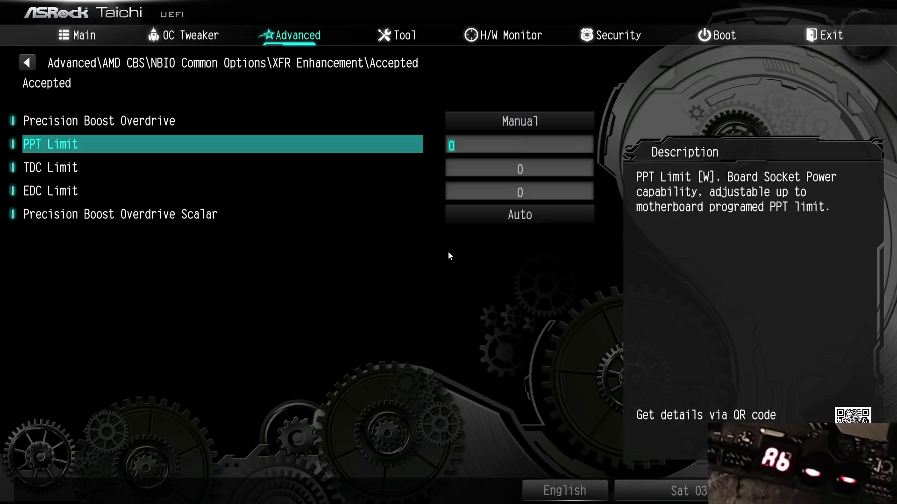
Enter 999 for the PPT, TDC and EDC limits.
text(555)
text(5)
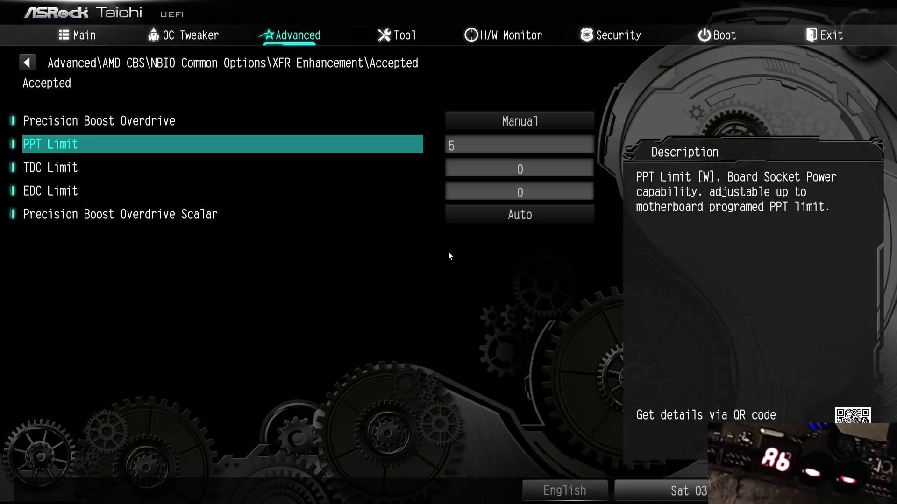
text(999)
key(Down)
text(999)
key(Down)
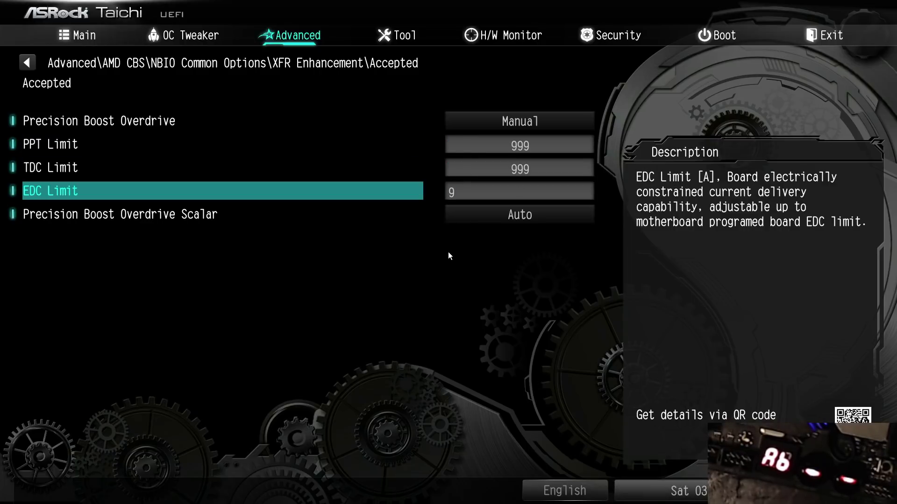
text(99999999)
key(Return)
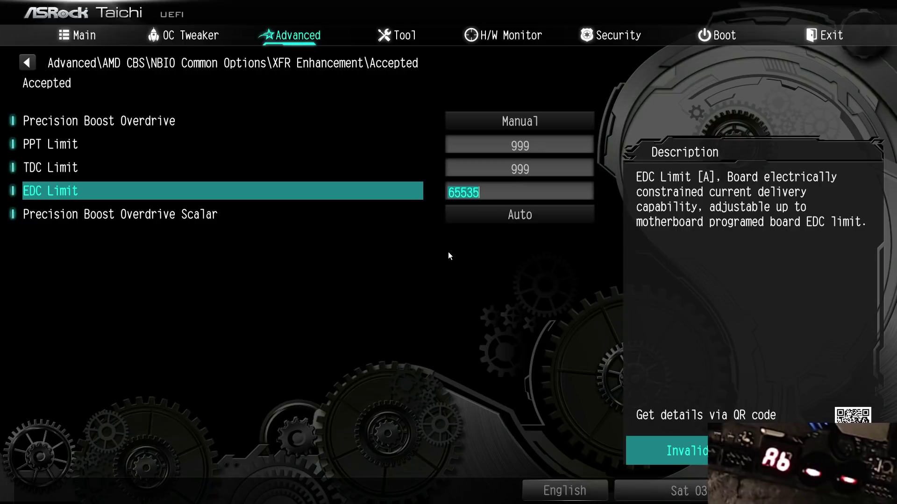
text(999)
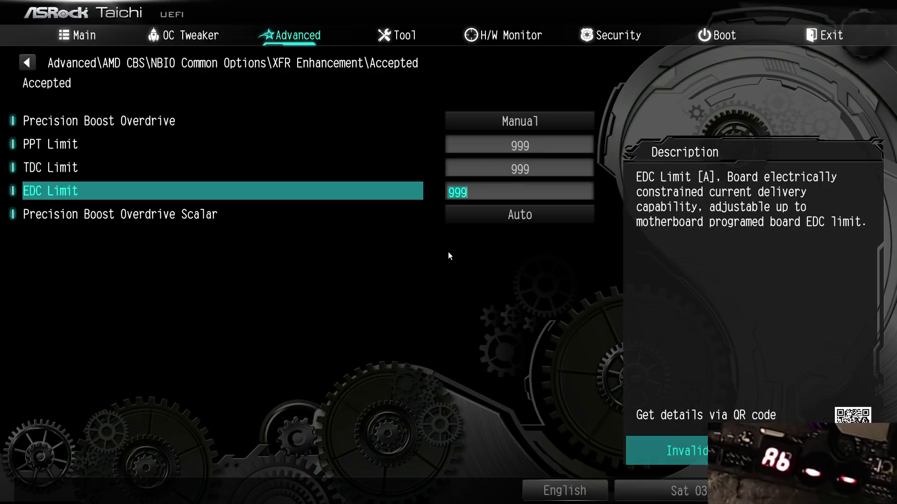
key(Down)
Set the overdrive scalar to Manual with a 5X customized scalar.
key(Return)
key(Down)
key(Down)
key(Return)
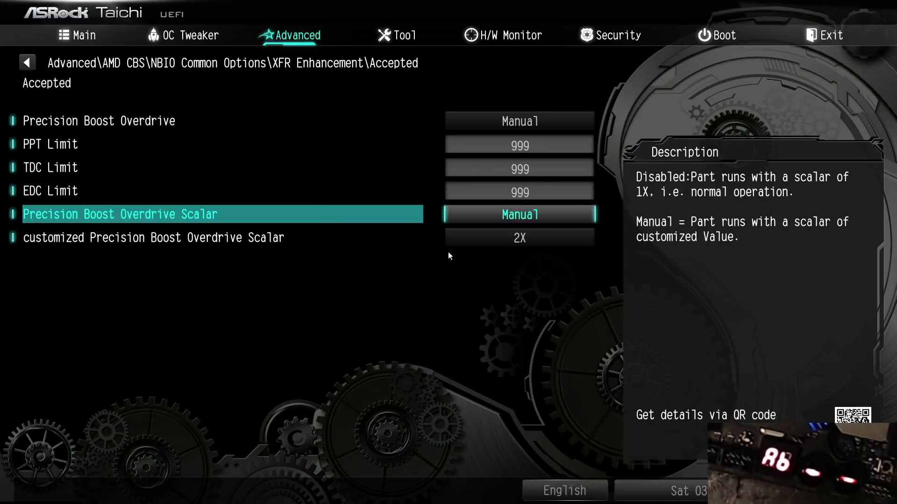
key(Down)
key(Return)
key(Down)
key(Down)
key(Down)
key(Down)
key(Up)
key(Return)
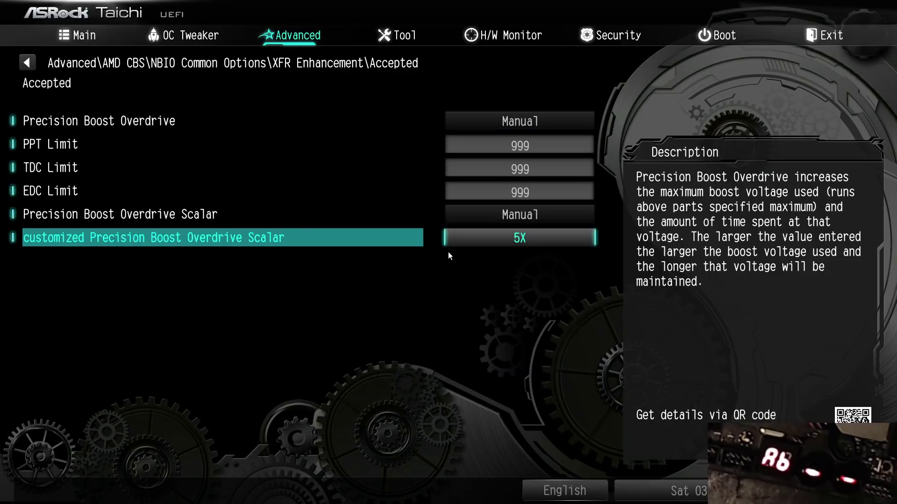
In OC Tweaker, switch CPU Vcore Voltage to Offset Mode.
key(Left)
key(Down)
key(Down)
key(Down)
key(Down)
key(Down)
key(Down)
key(Down)
key(Down)
key(Down)
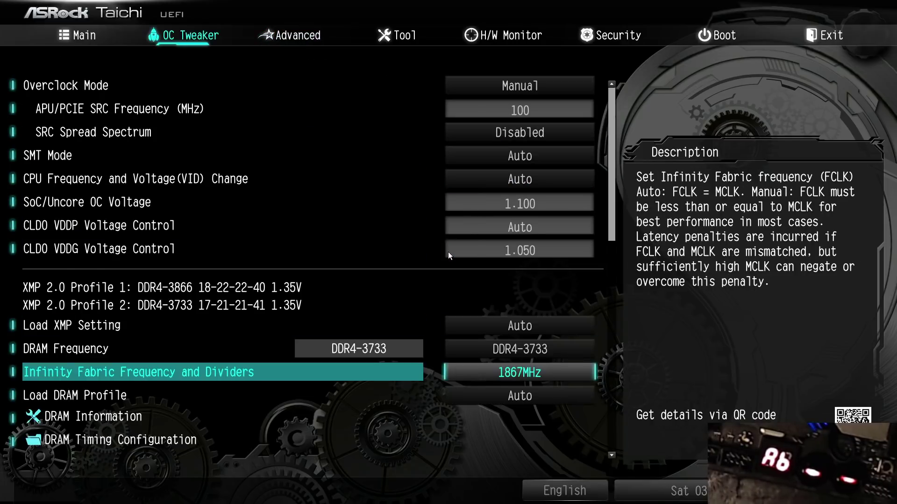
key(Down)
key(Down)
key(Down)
key(Down)
key(Down)
key(Down)
key(Down)
key(Down)
key(Up)
key(Up)
key(Up)
key(Up)
key(Up)
key(Up)
key(Up)
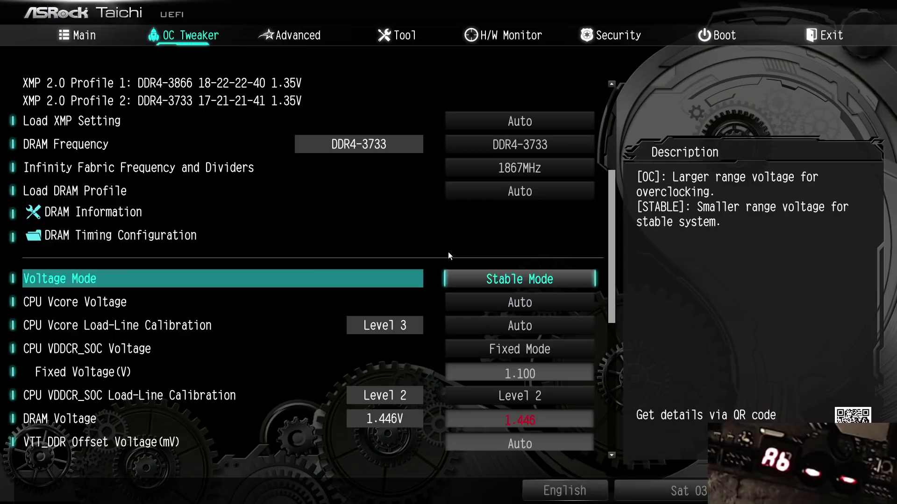
key(Down)
key(Return)
key(Down)
key(Return)
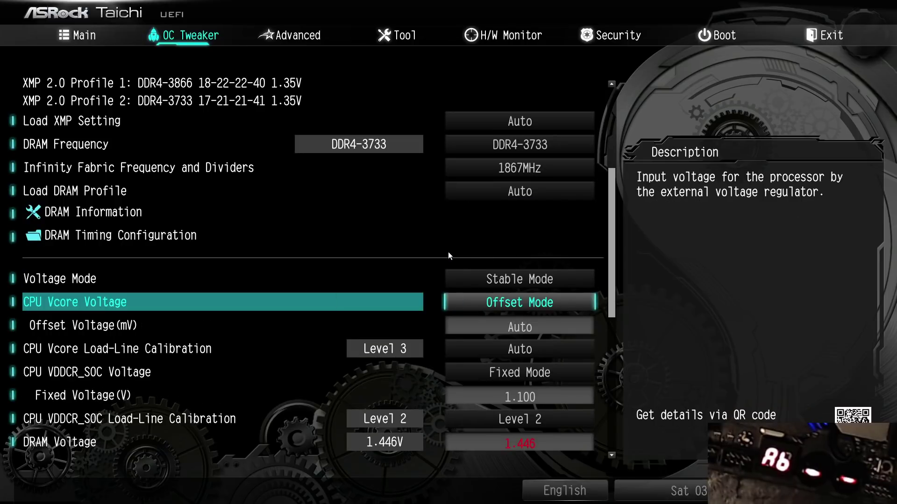
Enter -50 as the Offset Voltage(mV).
key(Down)
text(0)
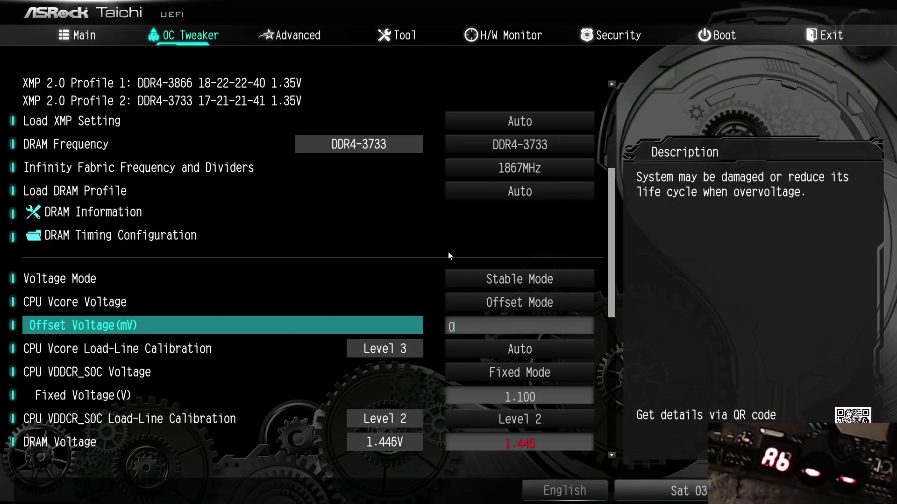
key(BackSpace)
text(-500)
key(Down)
key(Up)
text(-495)
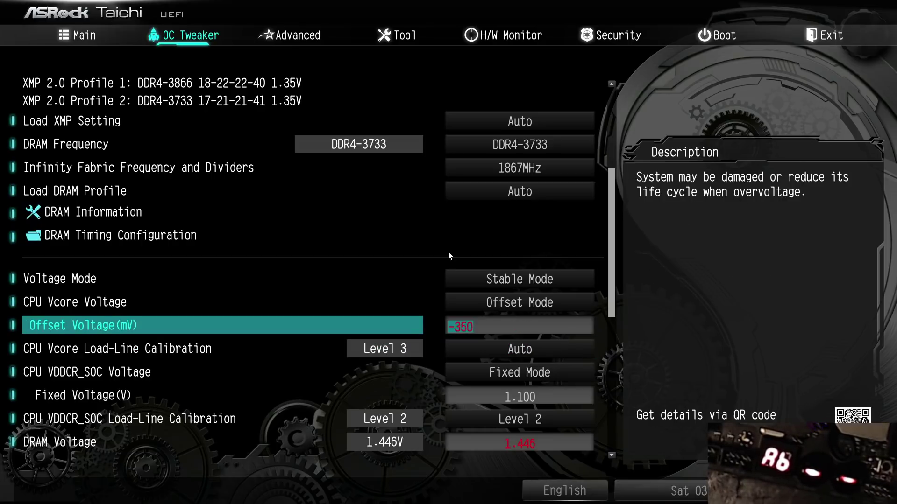
key(BackSpace)
key(BackSpace)
text(55)
key(plus)
key(plus)
key(plus)
key(plus)
key(plus)
key(plus)
key(plus)
key(plus)
key(plus)
key(BackSpace)
text(45)
key(minus)
Confirm the -50 mV offset and check it among the CPU Vcore Voltage settings.
key(Up)
key(Down)
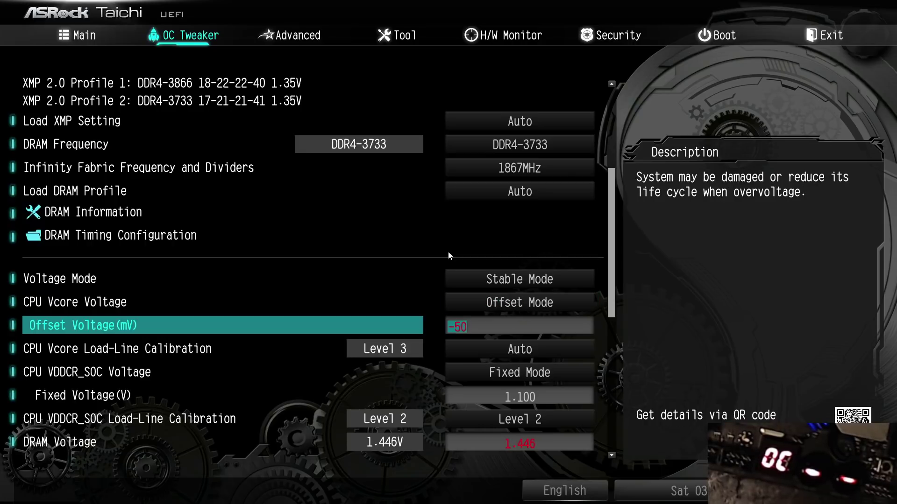
key(Up)
key(Up)
key(Up)
key(Down)
key(Down)
key(Down)
key(Down)
key(Up)
key(Up)
key(Up)
key(Up)
key(Down)
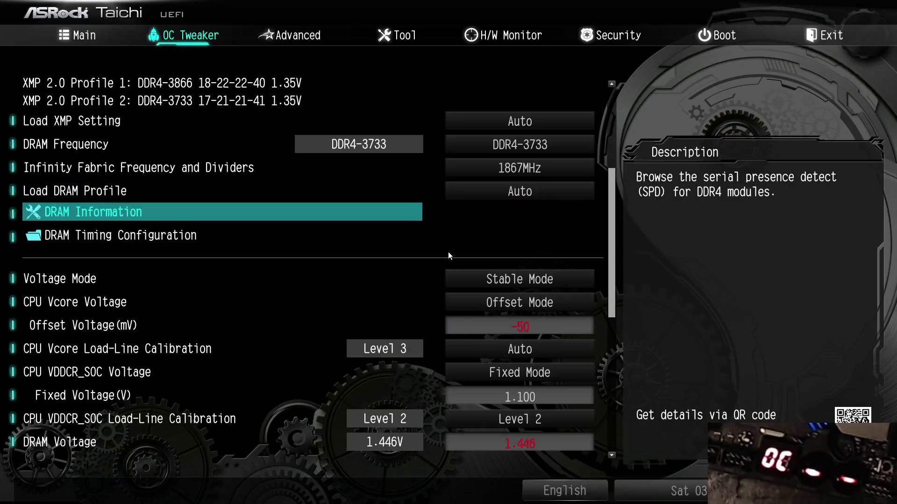
Open DRAM Timing Configuration and review timings from CAS# Latency 16 through tRC 56 to Trdwr.
key(Down)
key(Return)
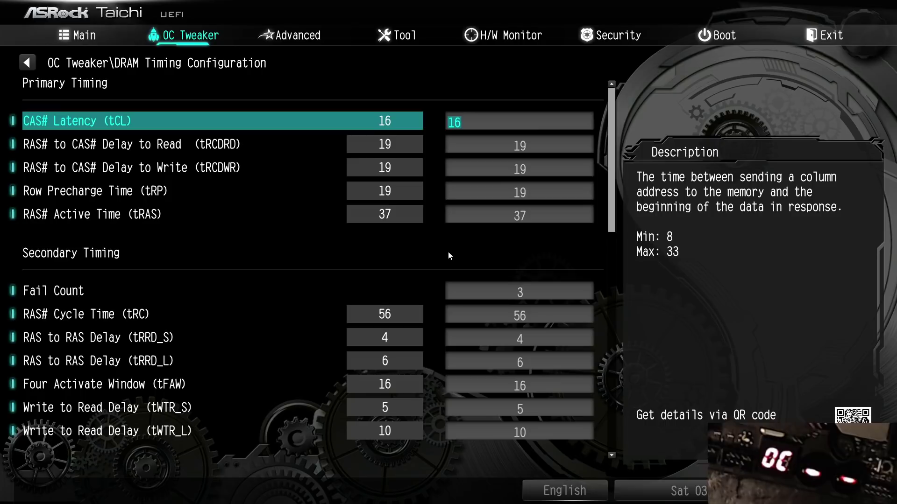
key(Down)
key(Up)
key(Down)
key(Down)
key(Down)
key(Down)
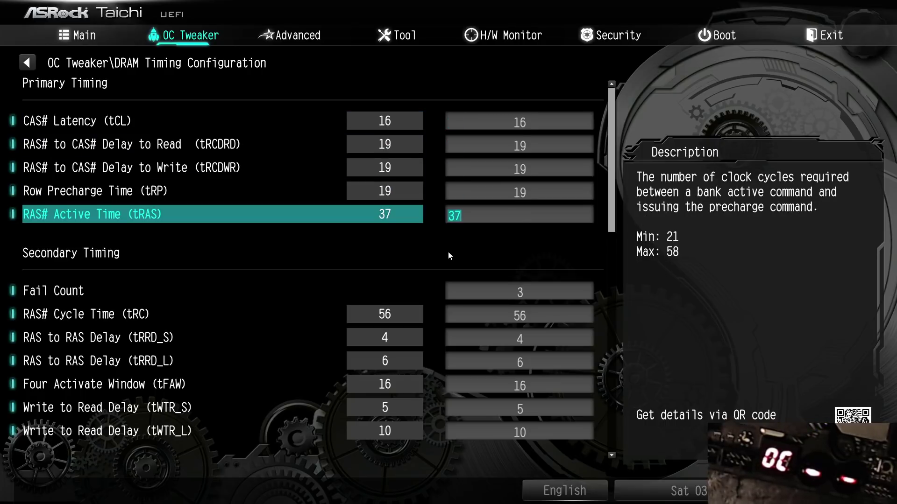
key(Down)
key(Down)
key(Down)
key(Down)
key(Down)
key(Down)
key(Down)
key(Down)
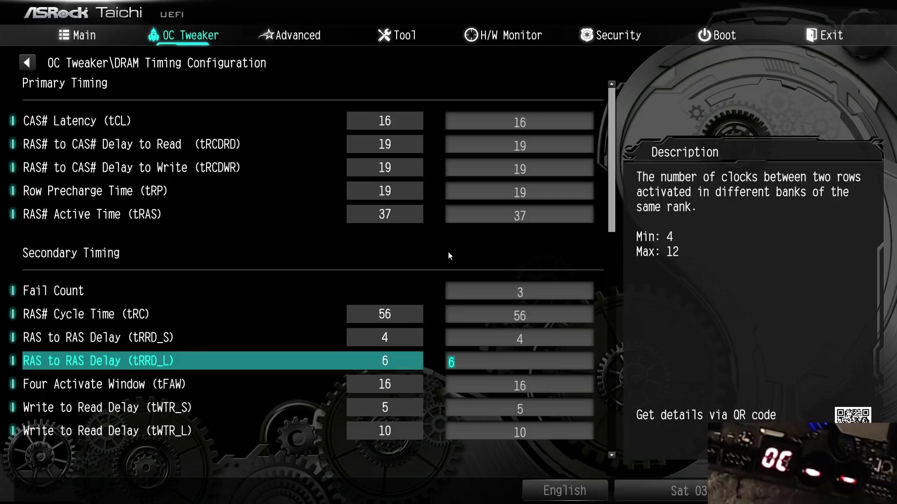
key(Down)
key(Down)
key(Down)
key(Down)
key(Down)
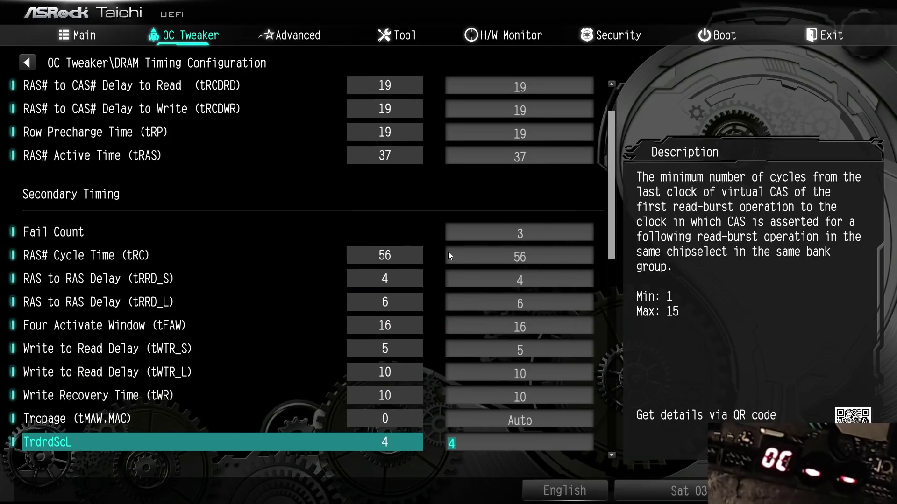
key(Up)
key(Up)
key(Up)
key(Up)
key(Up)
key(Up)
key(Up)
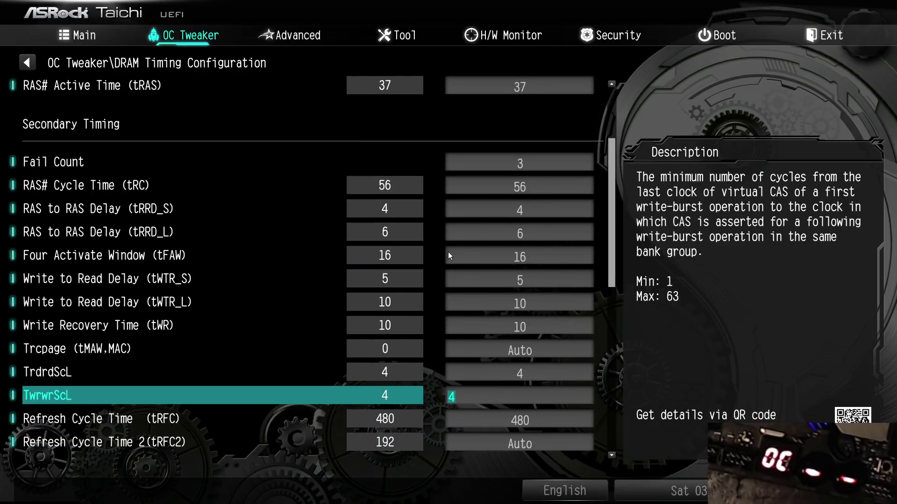
key(Down)
key(Down)
key(Down)
key(Down)
key(Down)
key(Down)
key(Down)
key(Down)
key(Down)
key(Down)
key(Down)
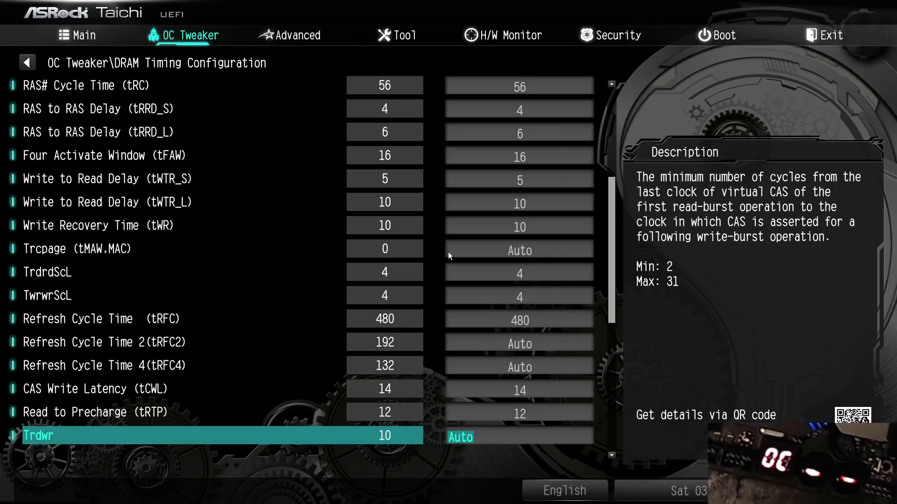
key(Up)
key(Up)
key(Up)
key(Up)
key(Up)
key(Up)
key(Up)
key(Up)
key(Up)
key(Up)
key(Up)
key(Up)
key(Up)
key(Up)
key(Up)
key(Up)
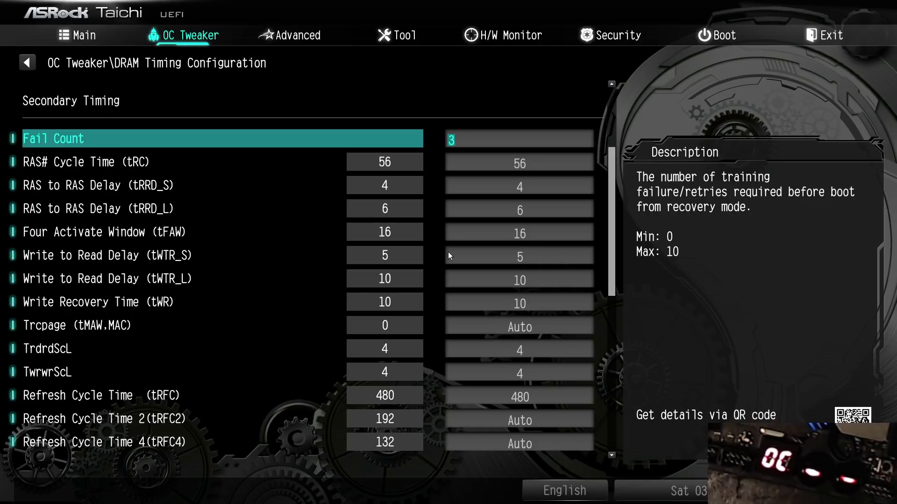
key(Up)
key(Up)
key(Up)
key(Up)
key(Up)
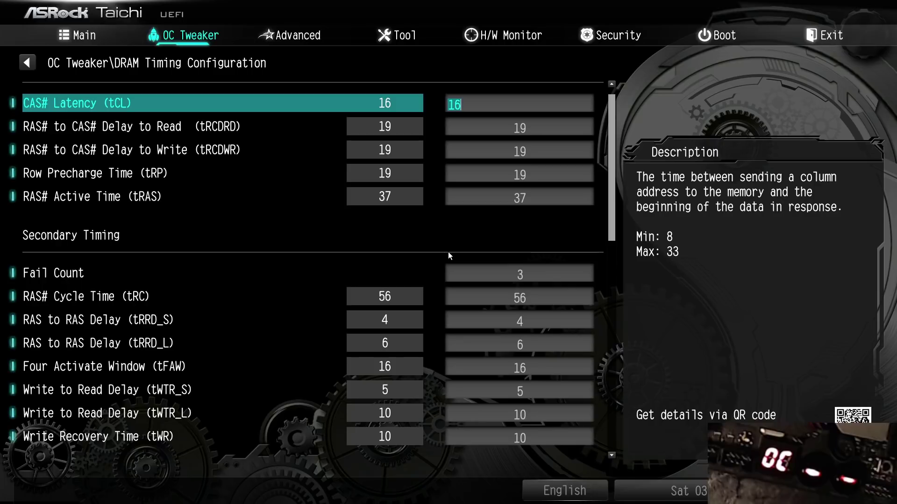
key(Down)
key(Down)
key(Down)
key(Down)
key(Down)
key(Down)
key(Up)
key(Up)
key(Up)
key(Up)
key(Up)
key(Up)
key(Down)
key(Down)
key(Down)
key(Down)
key(Down)
key(Up)
key(Up)
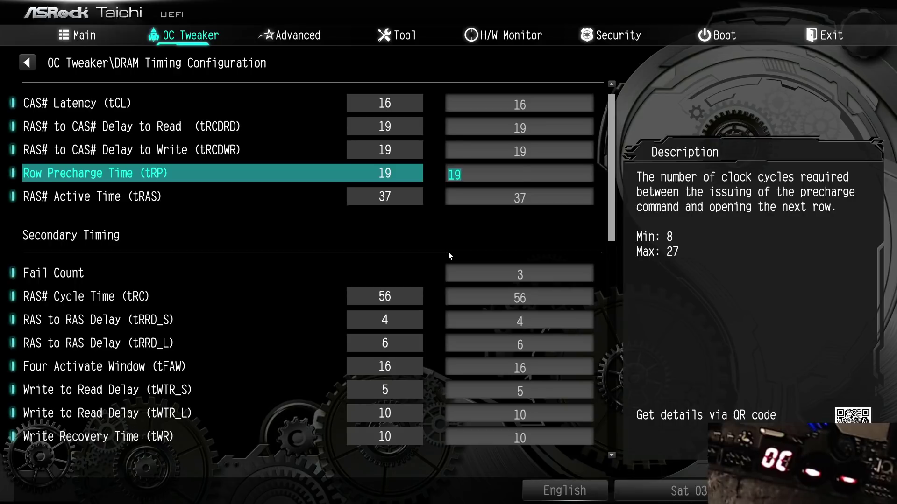
key(Up)
key(Up)
key(Down)
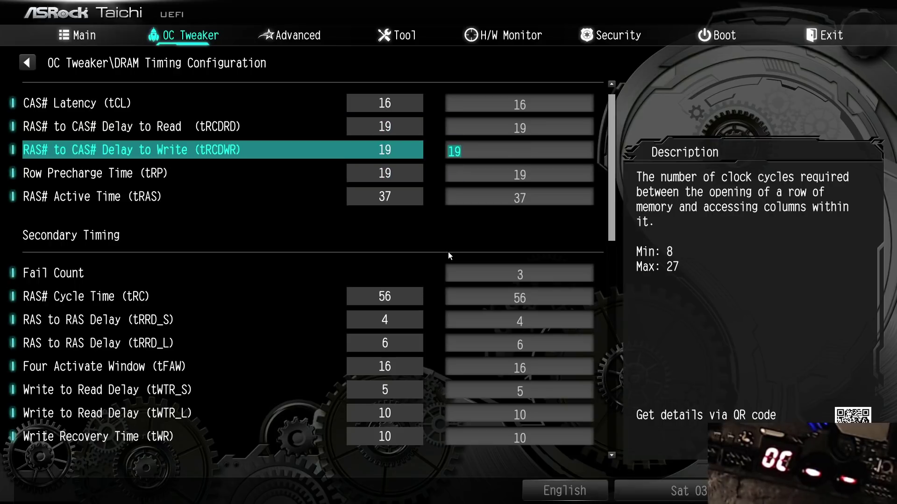
key(Down)
key(Down)
key(Down)
key(Down)
key(Down)
key(Down)
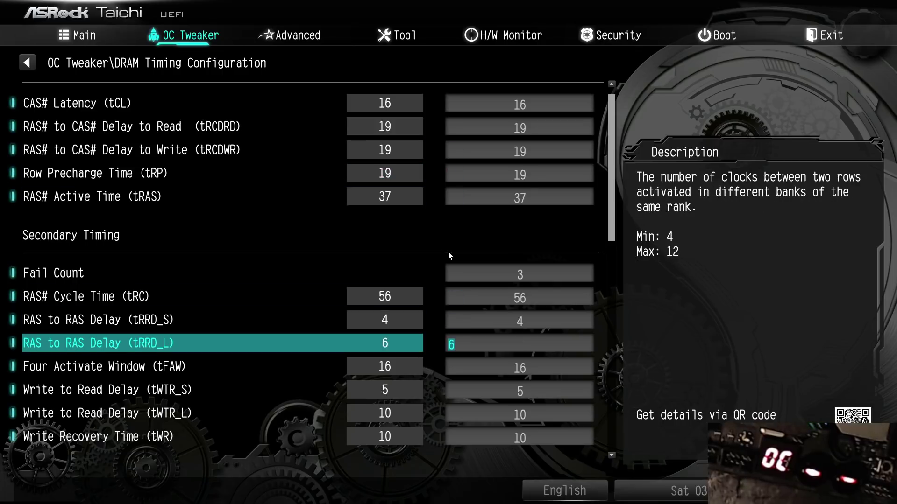
key(Up)
key(Up)
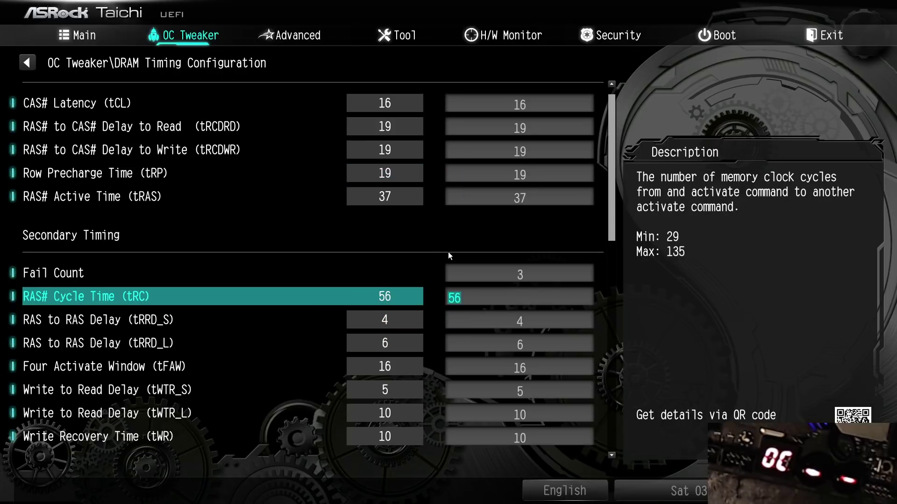
key(Down)
key(Down)
key(Down)
key(Down)
key(Down)
key(Down)
key(Down)
key(Down)
key(Down)
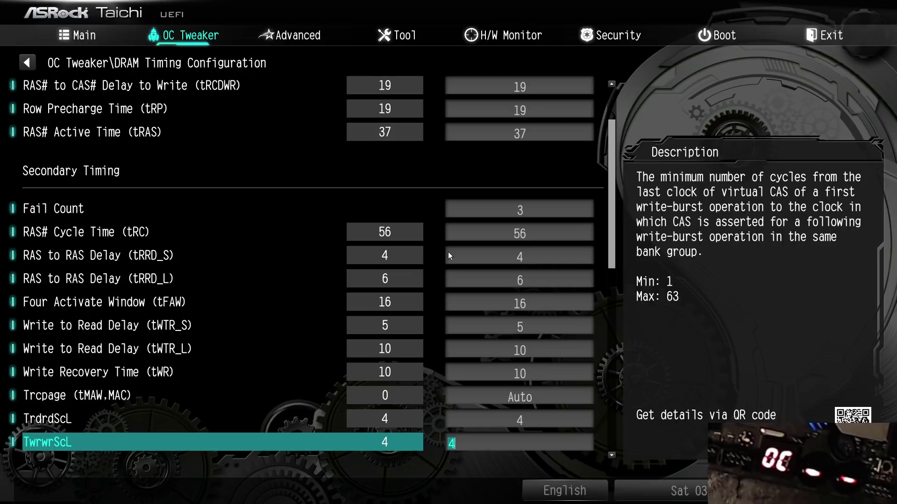
key(Up)
key(Up)
key(Up)
key(Up)
key(Up)
key(Up)
key(Up)
key(Up)
key(Up)
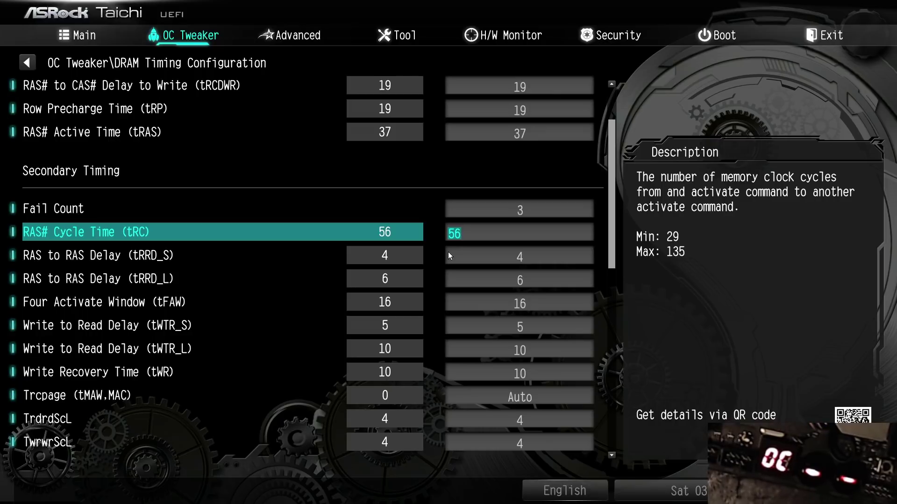
key(Down)
key(Down)
key(Down)
key(Down)
key(Down)
key(Down)
key(Down)
key(Down)
key(Down)
key(Up)
key(Up)
key(Up)
key(Up)
key(Up)
key(Up)
key(Up)
key(Up)
key(Up)
key(Up)
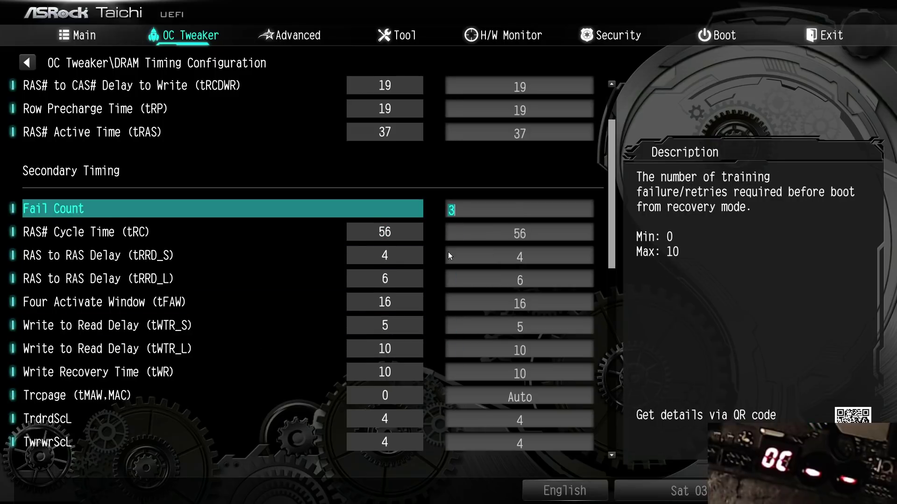
key(Down)
key(Down)
key(Down)
key(Down)
key(Down)
key(Down)
key(Down)
key(Down)
key(Down)
key(Down)
key(Up)
key(Up)
key(Up)
key(Up)
key(Up)
key(Up)
key(Up)
key(Up)
key(Up)
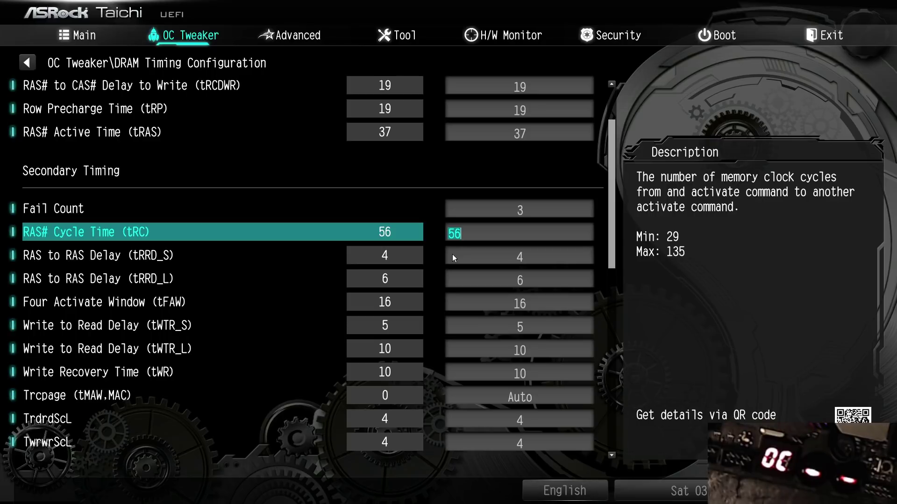
key(Down)
key(Down)
key(Down)
key(Down)
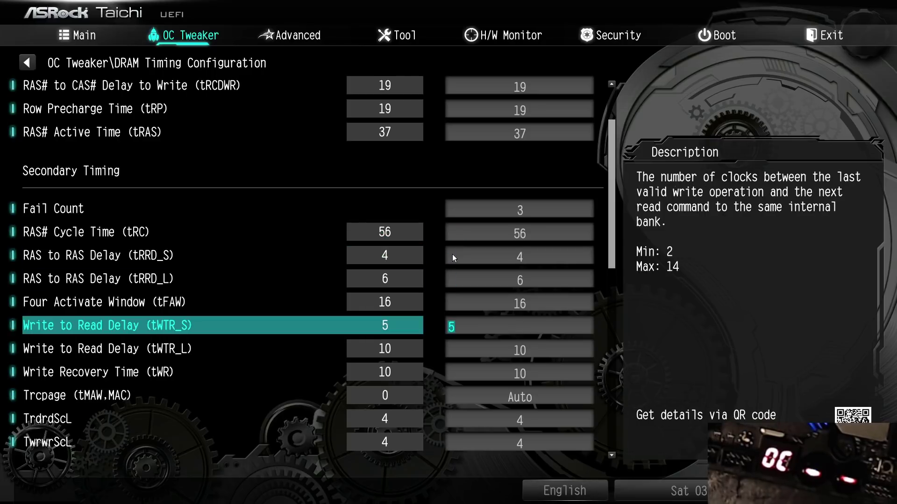
key(Up)
key(Up)
key(Up)
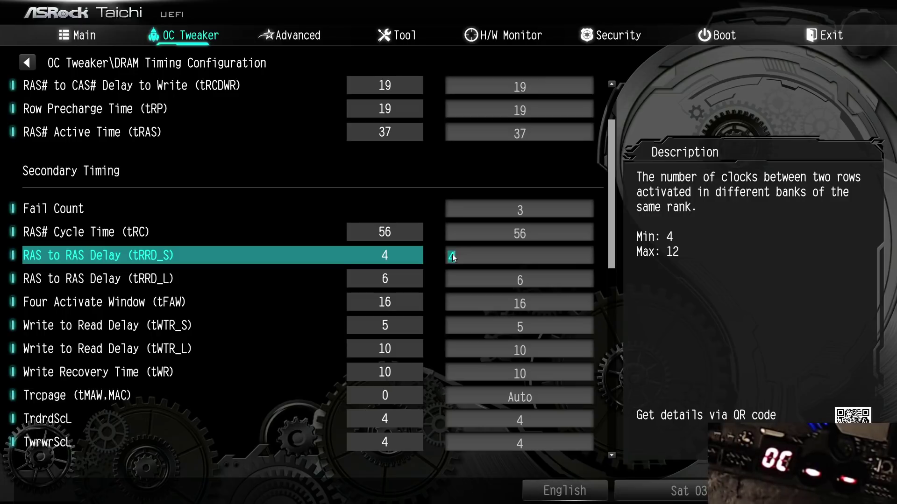
key(Down)
key(Down)
key(Down)
key(Down)
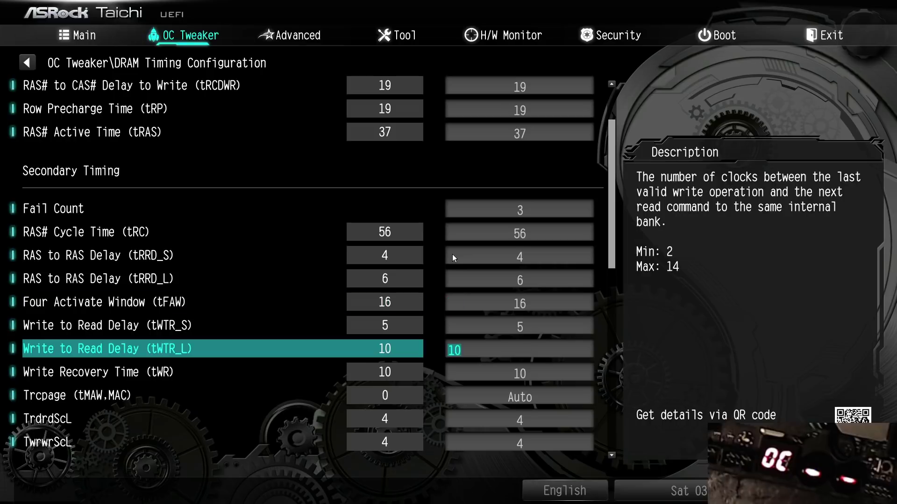
key(Up)
key(Up)
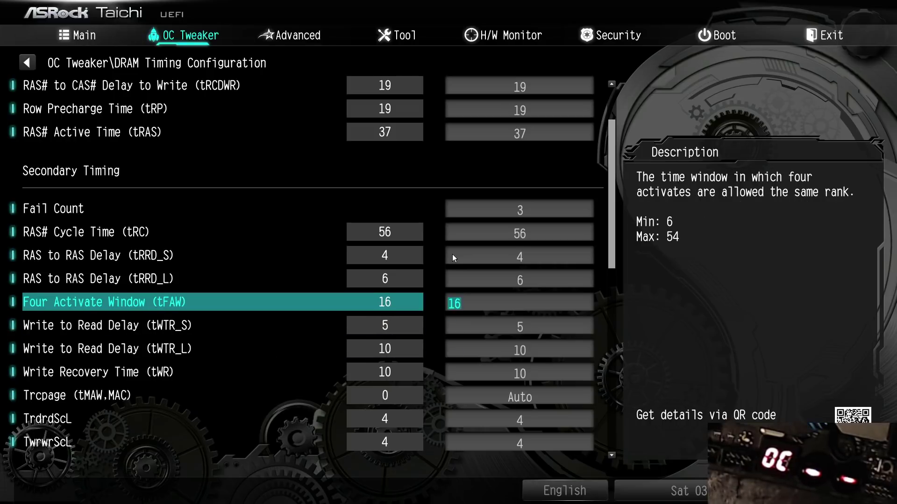
key(Up)
key(Up)
key(Up)
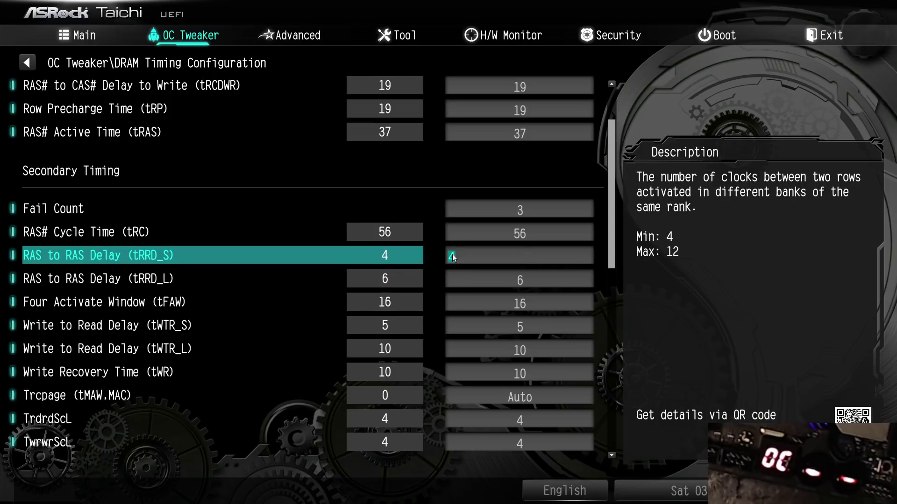
key(Down)
key(Down)
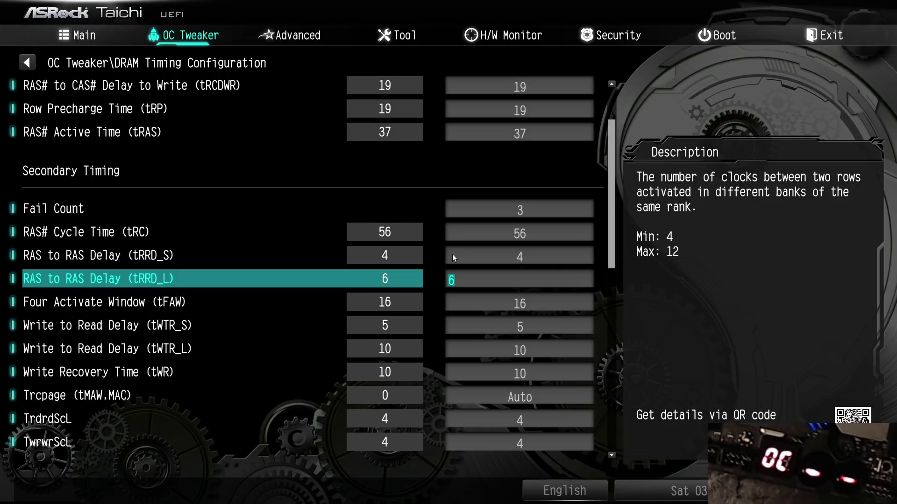
Review the tFAW, tRRD and tWTR timings down to Write Recovery Time (tWR).
key(Down)
key(Up)
key(Up)
key(Down)
key(Down)
key(Down)
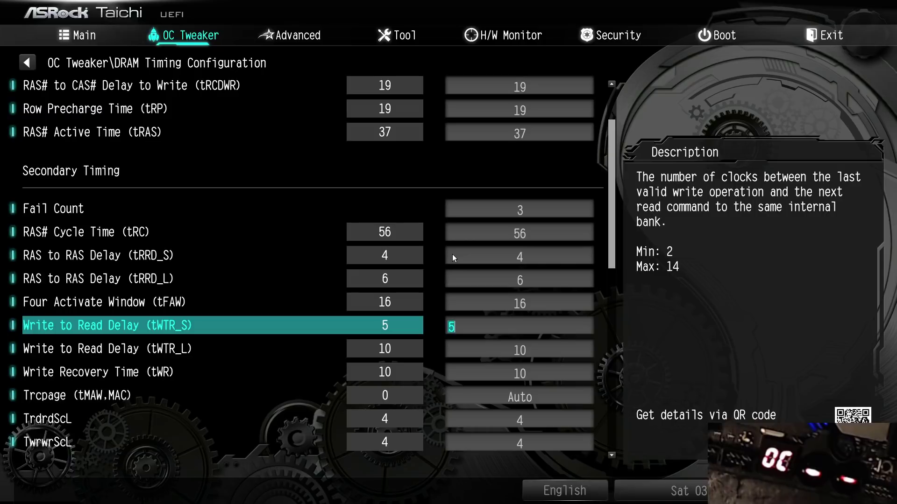
key(Down)
key(Up)
key(Down)
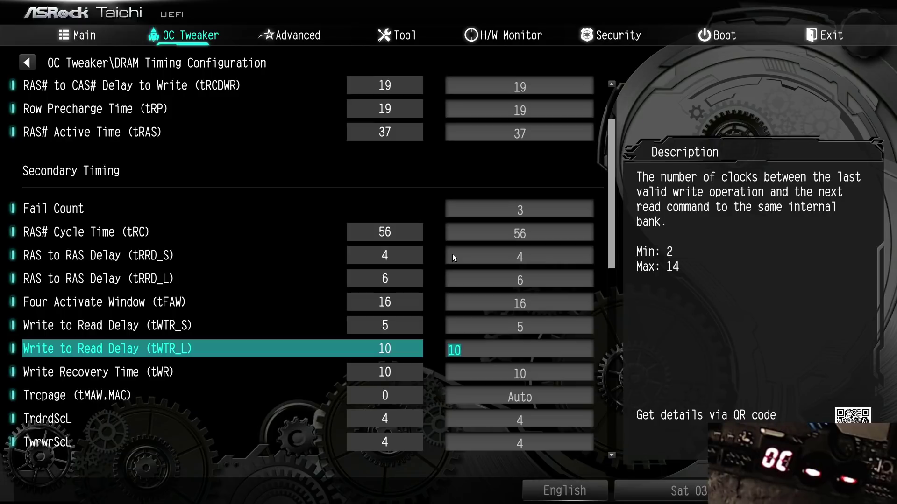
key(Down)
key(Up)
Set tWR to 10, then move past TrdrdScL and TwrwrScL to tRFC at 480.
key(Down)
key(Down)
key(Up)
key(BackSpace)
key(BackSpace)
text(10)
key(Down)
key(Down)
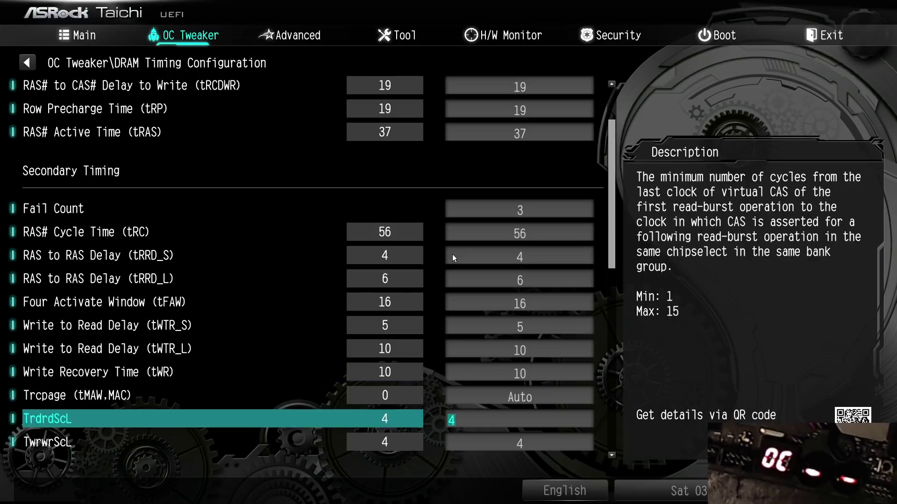
key(Down)
key(Up)
key(Down)
key(Down)
key(Down)
key(Up)
key(Up)
key(Up)
key(Up)
key(Up)
key(Down)
key(Down)
key(Down)
key(Down)
key(Up)
key(Down)
key(Down)
key(Up)
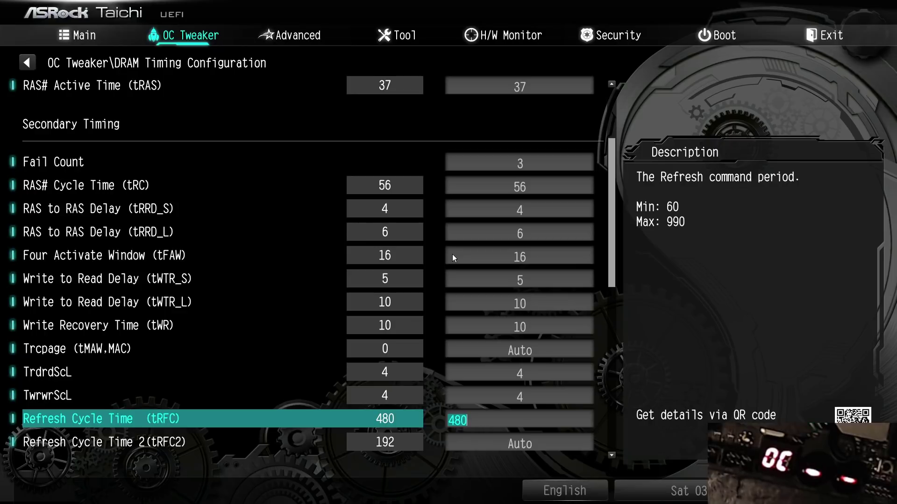
key(Down)
key(Down)
key(Down)
key(Up)
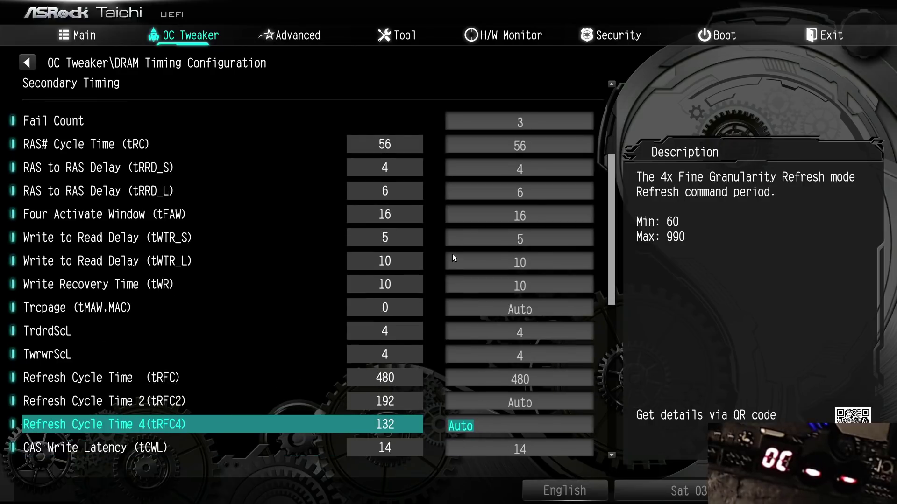
key(Down)
key(Up)
key(Down)
key(Down)
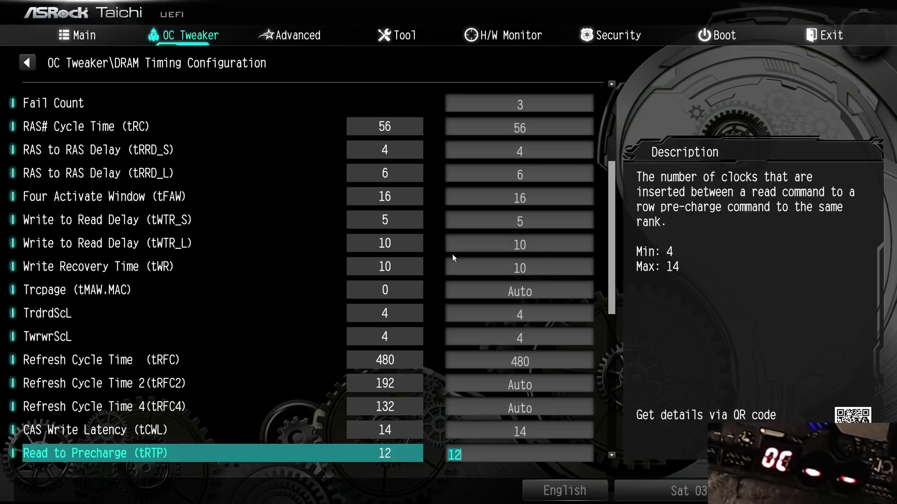
key(Up)
key(Up)
key(Up)
key(Up)
key(Up)
key(Down)
key(Down)
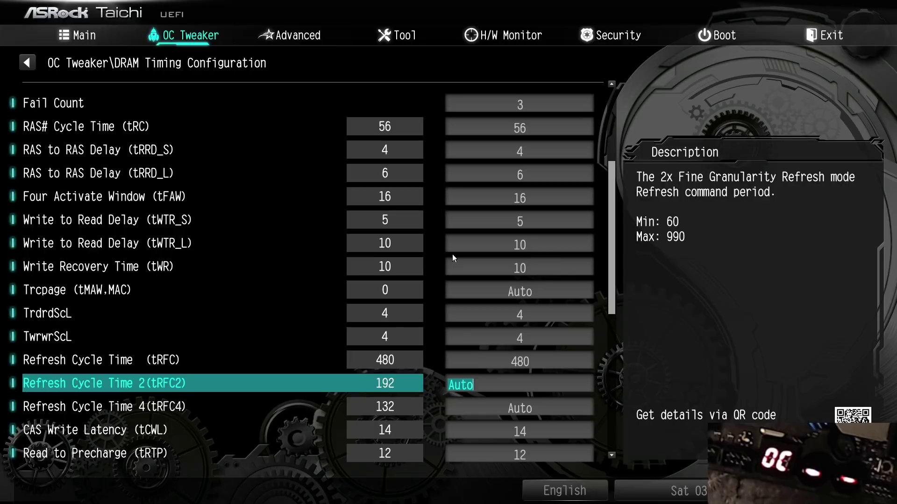
key(Up)
key(Up)
key(Down)
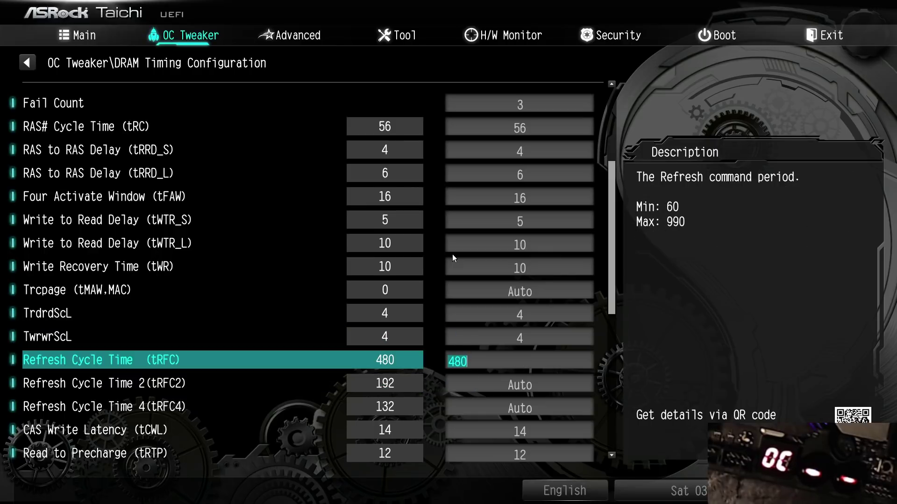
key(Down)
key(Down)
key(Down)
key(Down)
key(Down)
key(Down)
key(Down)
key(Down)
key(Down)
key(Down)
key(Down)
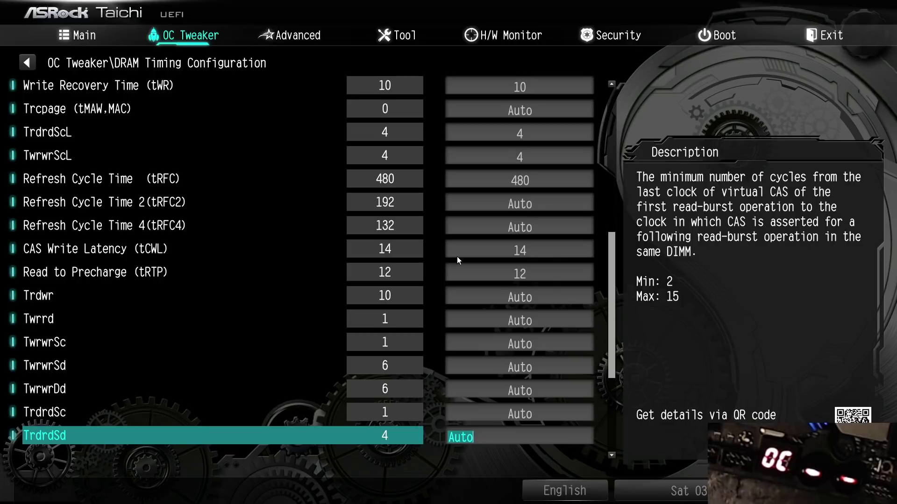
Inspect the CAD Bus Configuration settings and leave them on Auto.
key(Down)
key(Down)
key(Down)
key(Down)
key(Down)
key(Down)
key(Down)
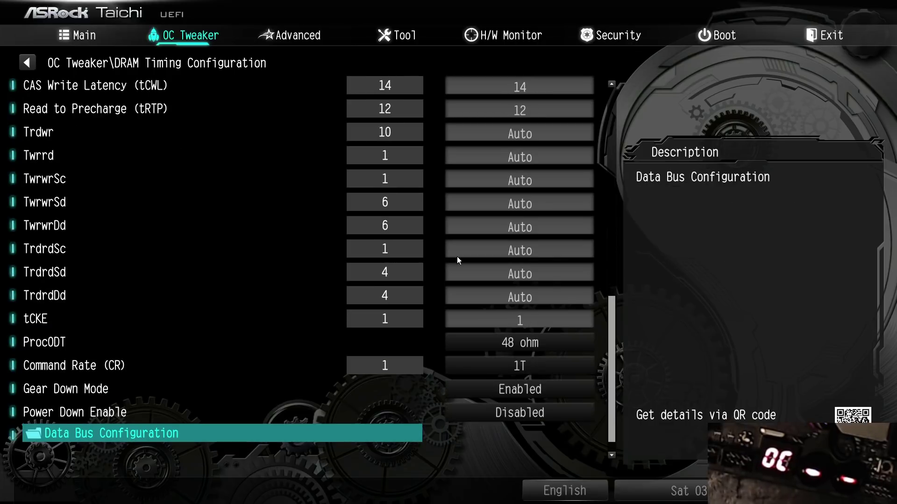
key(Up)
key(Up)
key(Up)
key(Up)
key(Down)
key(Down)
key(Down)
key(Down)
key(Down)
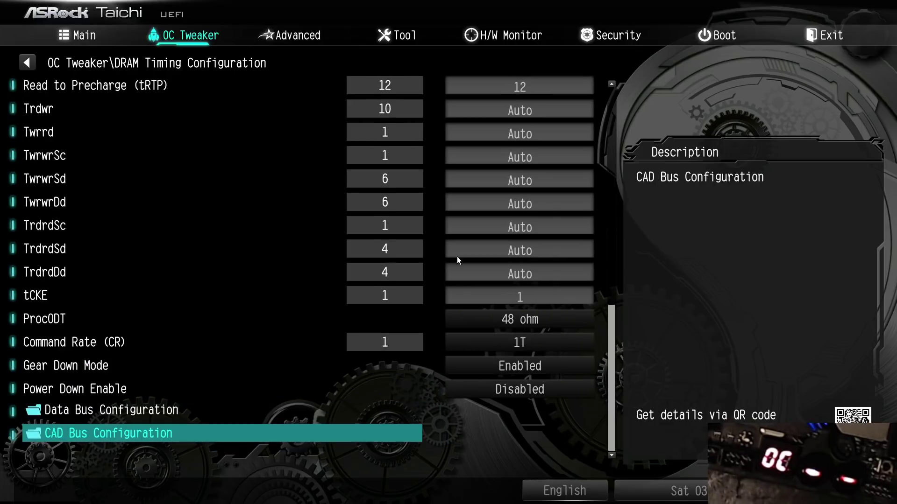
key(Return)
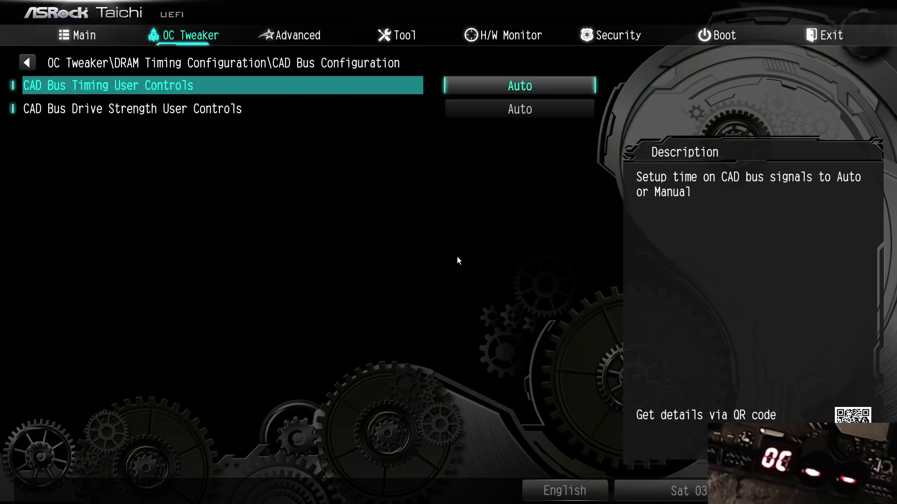
key(Escape)
Inspect Data Bus Configuration, leave it on Auto, and go back up to CAS# Latency (tCL).
key(Up)
key(Return)
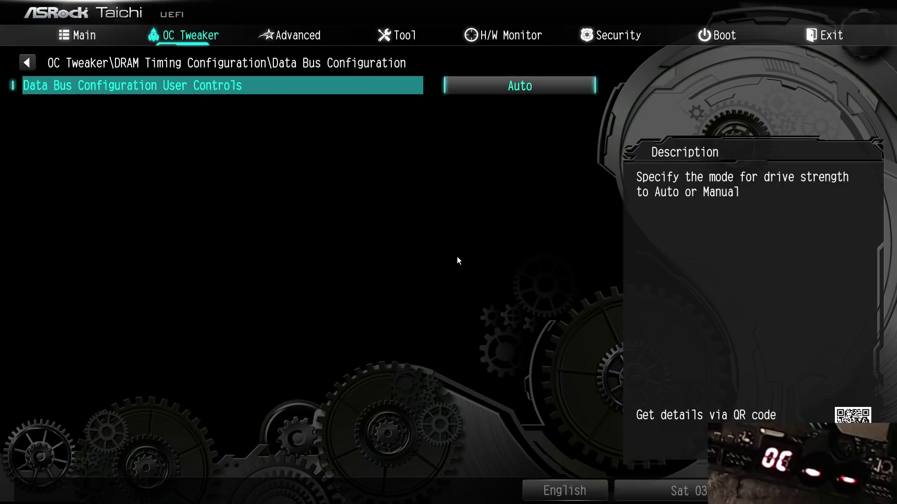
key(Escape)
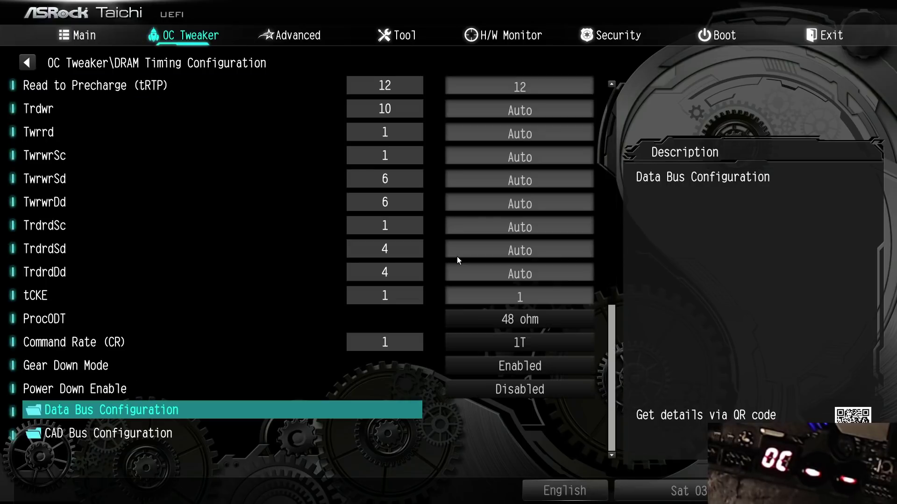
key(Up)
key(Up)
key(Up)
key(Up)
key(Up)
key(Up)
key(Up)
key(Up)
key(Up)
key(Up)
key(Up)
key(Up)
key(Up)
key(Up)
key(Up)
key(Up)
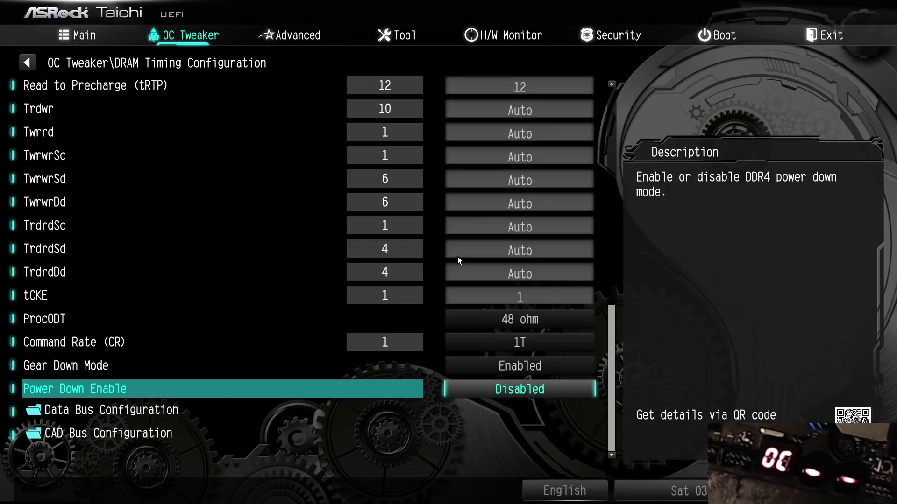
key(Up)
key(Up)
key(Up)
key(Up)
key(Up)
key(Up)
key(Up)
key(Up)
key(Up)
key(Up)
key(Up)
key(Up)
key(Up)
key(Up)
key(Up)
key(Up)
key(Up)
key(Up)
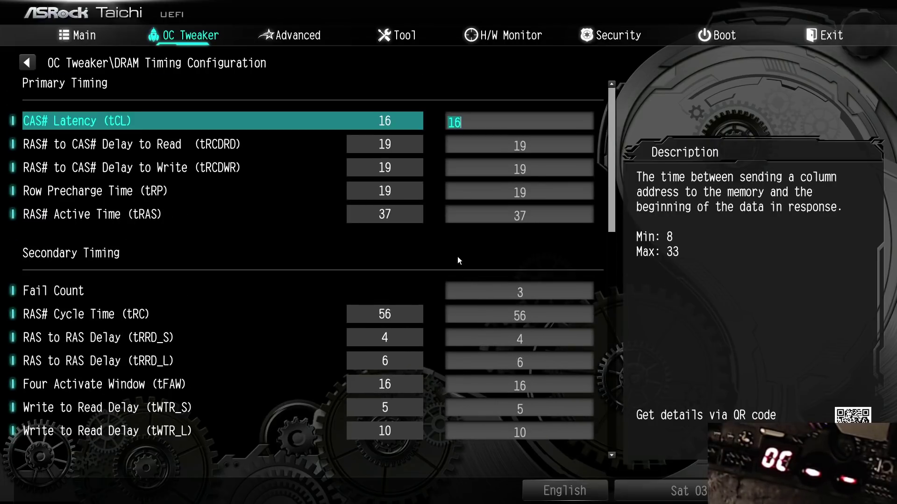
key(Escape)
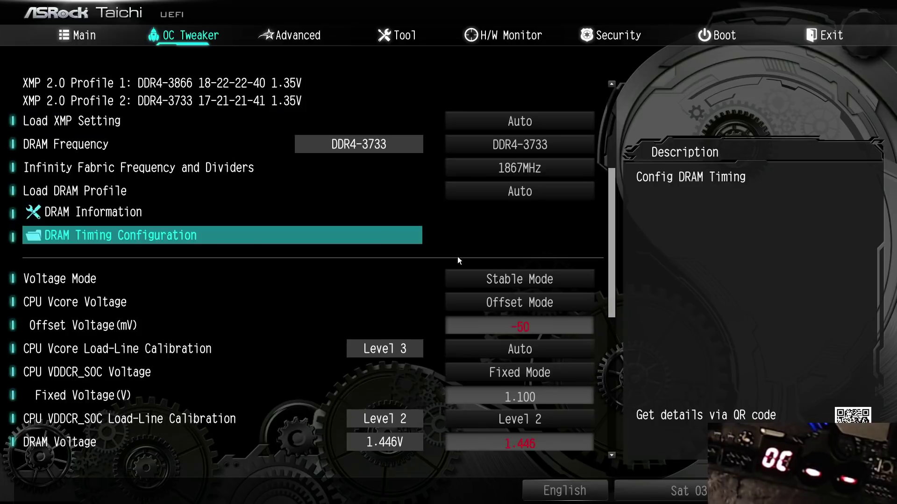
key(Up)
key(Up)
key(Up)
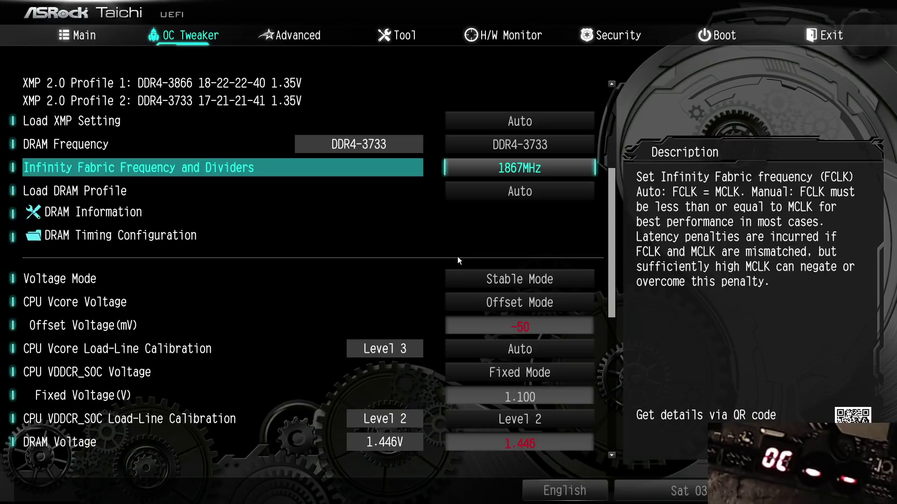
key(Down)
key(Down)
key(Down)
key(Down)
key(Down)
key(Down)
key(Down)
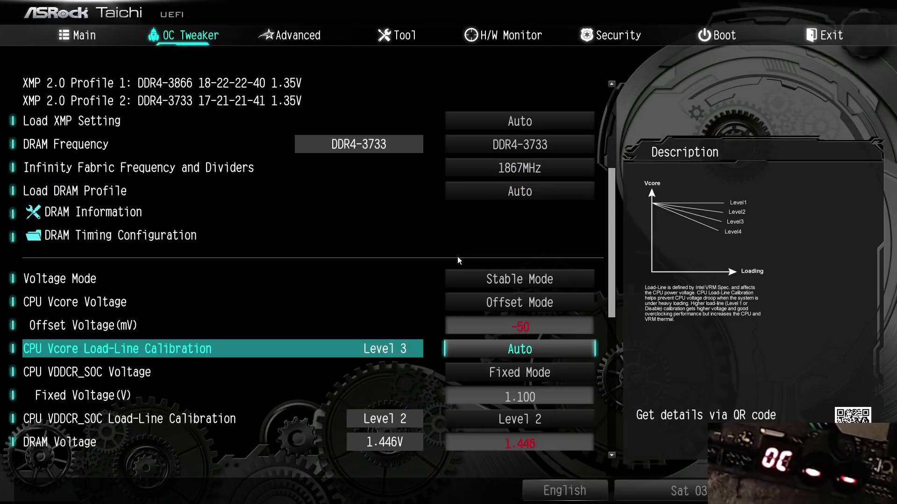
key(Down)
key(Down)
key(Down)
key(Down)
key(Down)
key(Down)
key(Down)
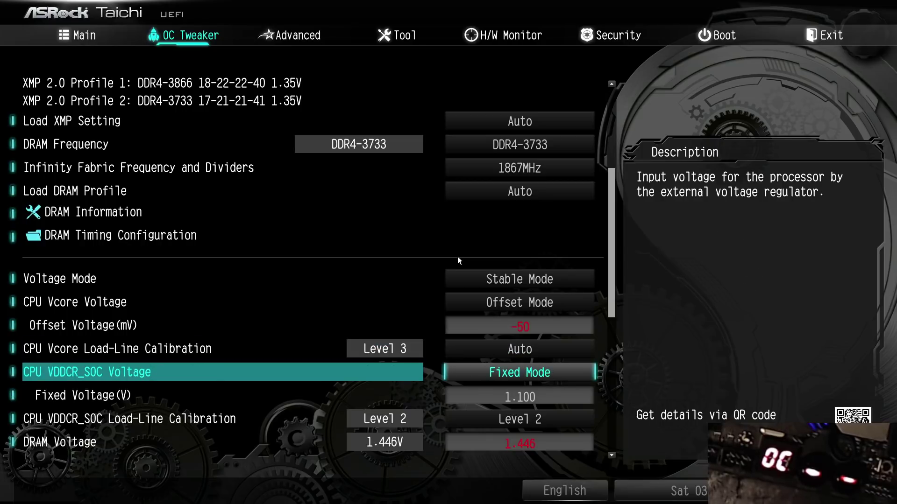
key(Up)
key(Up)
key(Up)
key(Up)
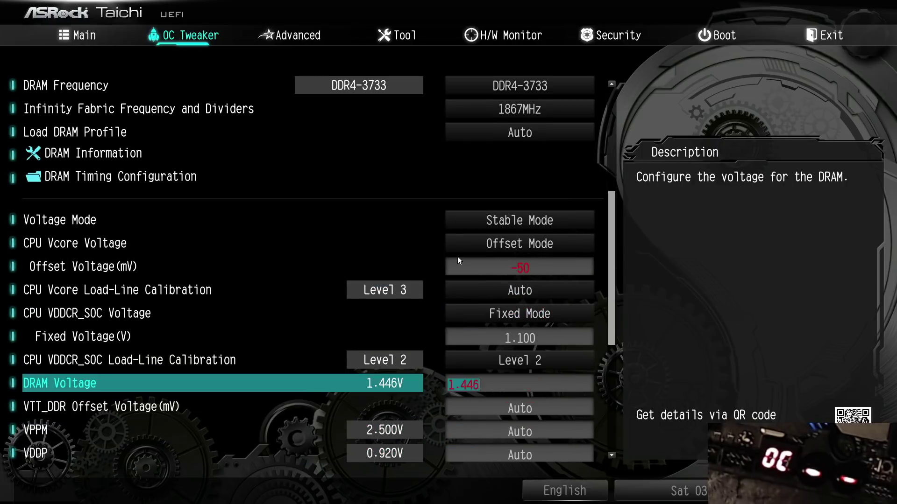
key(Up)
key(Up)
key(Up)
key(Up)
key(Up)
key(Up)
key(Up)
key(Up)
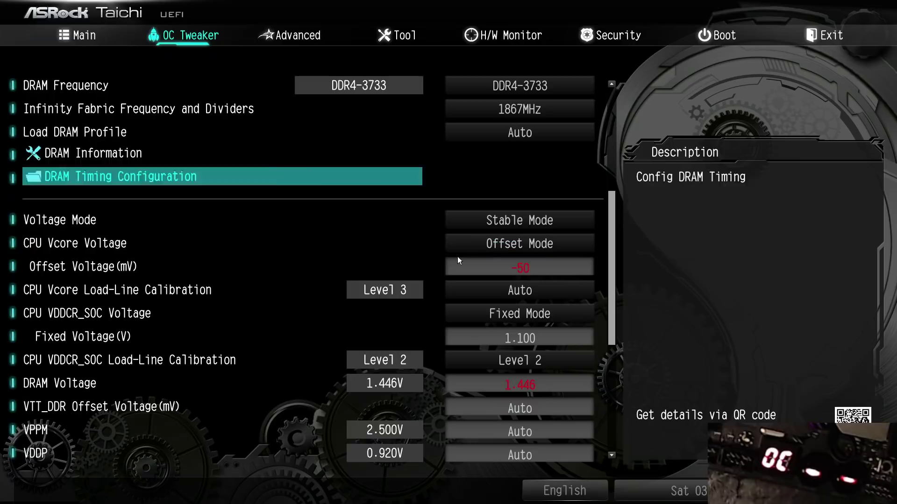
key(Down)
key(Down)
key(Down)
key(Down)
key(Down)
key(Down)
key(Down)
key(Down)
key(Down)
key(Down)
key(Down)
key(Down)
key(Down)
key(Down)
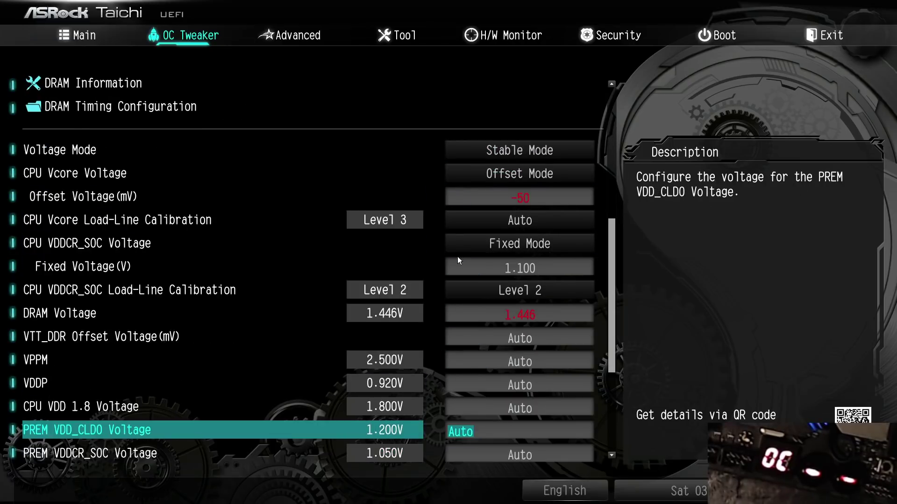
key(Up)
key(Up)
key(Up)
key(Up)
key(Up)
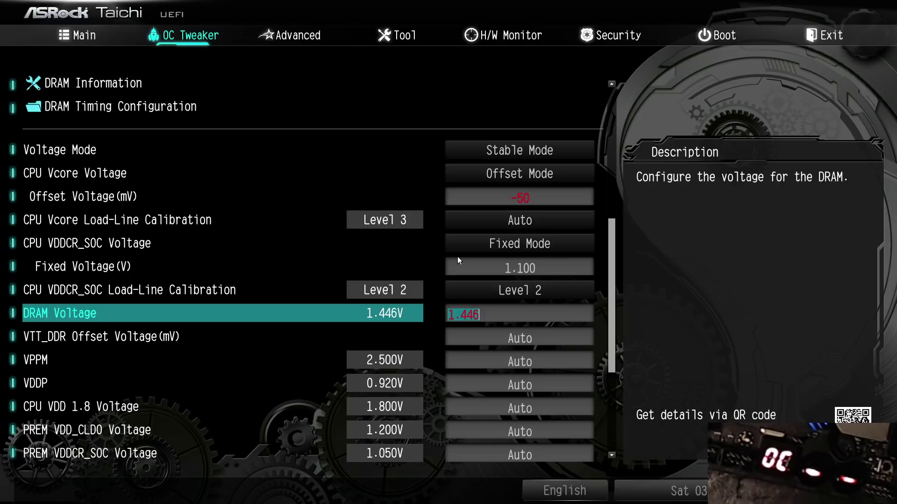
Review the voltages around DRAM Voltage 1.446, including VTT_DDR, VDDP and CPU VDD 1.8.
key(Down)
key(Up)
key(Down)
key(Down)
key(Down)
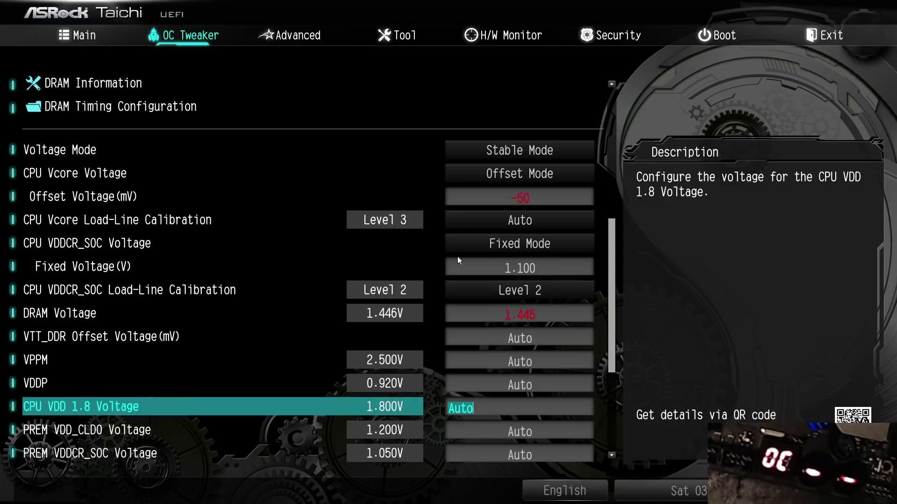
key(Up)
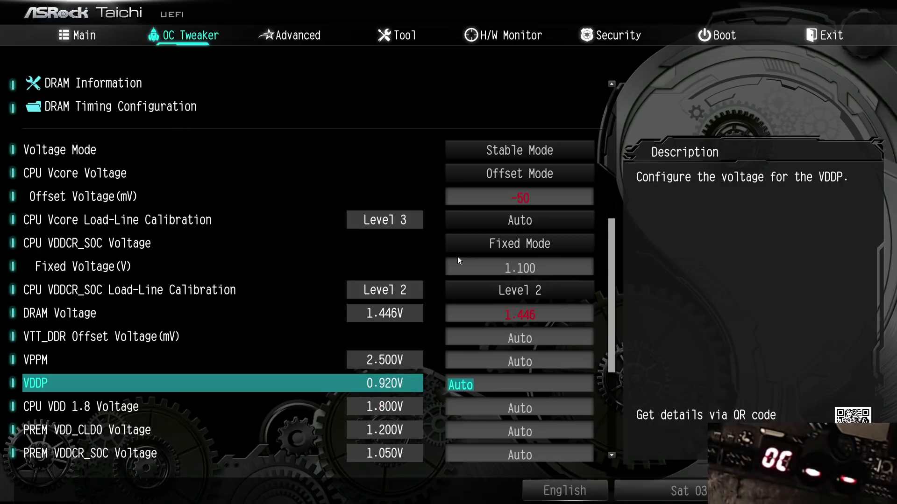
key(Down)
key(Up)
key(Up)
key(Up)
key(Up)
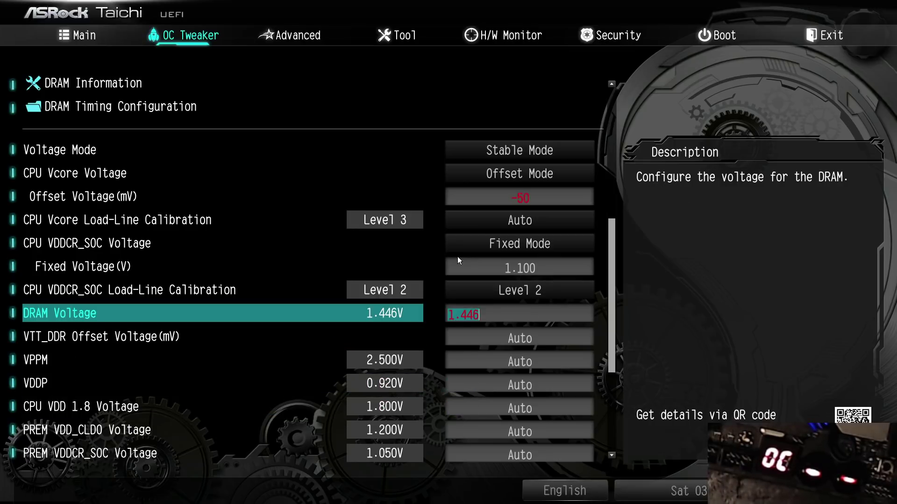
key(Down)
key(Up)
key(Down)
key(Down)
key(Up)
key(Up)
key(Down)
key(Down)
key(Down)
key(Down)
key(Down)
key(Down)
key(Down)
key(Down)
key(Down)
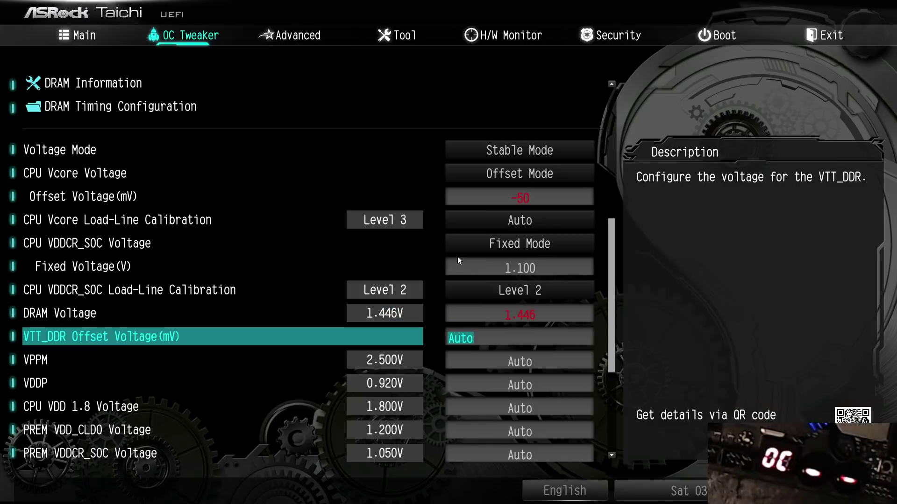
key(Down)
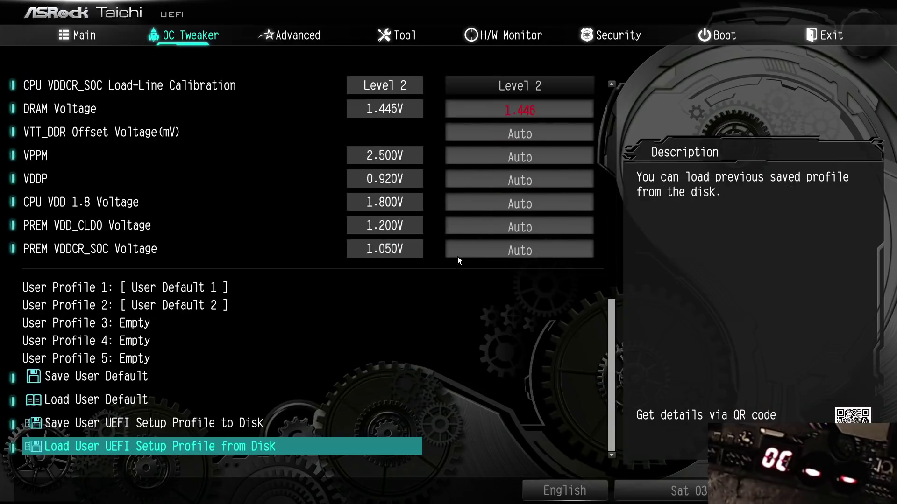
Open DRAM Timing Configuration, showing tCL 16 and tRCDRD, tRCDWR and tRP at 19.
key(Up)
key(Up)
key(Up)
key(Up)
key(Up)
key(Up)
key(Up)
key(Up)
key(Up)
key(Up)
key(Up)
key(Up)
key(Up)
key(Up)
key(Up)
key(Up)
key(Up)
key(Up)
key(Up)
key(Up)
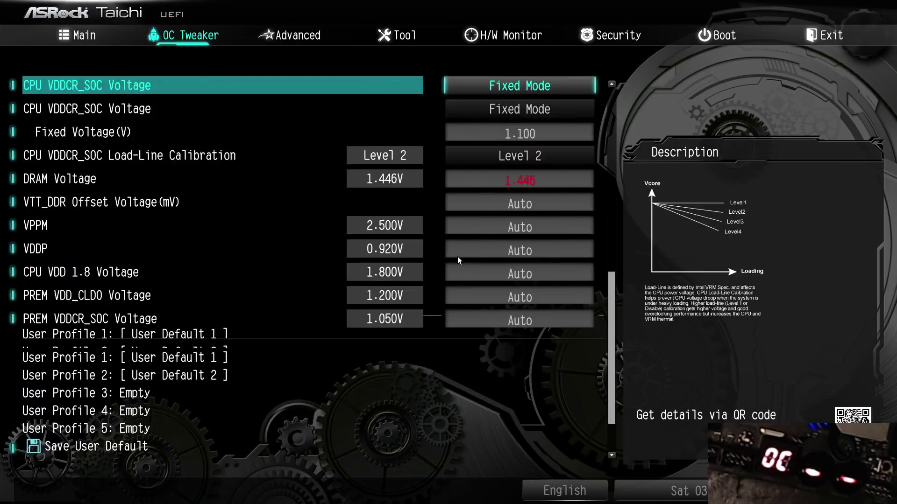
key(Up)
key(Up)
key(Down)
key(Down)
key(Down)
key(Down)
key(Down)
key(Return)
key(Down)
key(Down)
key(Down)
key(Down)
key(Down)
key(Down)
key(Down)
key(Down)
key(Down)
key(Down)
key(Down)
key(Down)
key(Down)
key(Down)
key(Down)
key(Down)
key(Down)
key(Down)
key(Down)
key(Down)
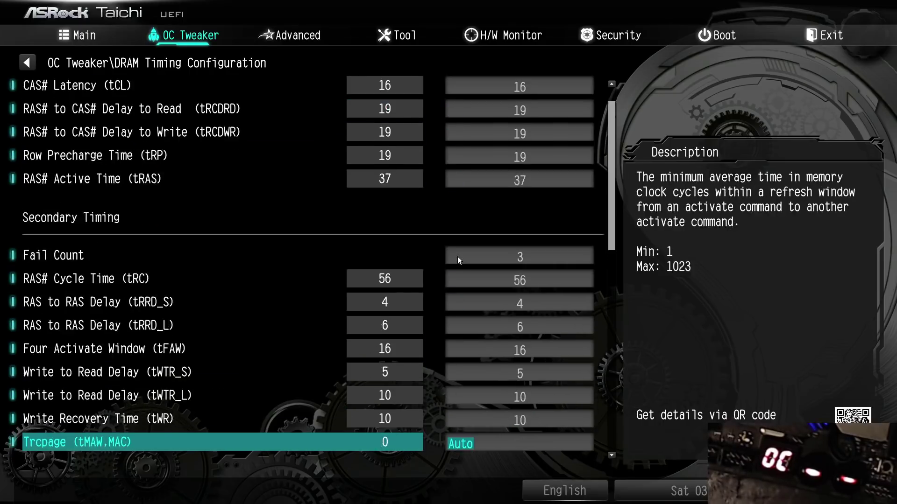
Review the secondary timings tRC, tWTR_S, tWTR_L, tRFC 480 and tCWL 14.
key(Up)
key(Up)
key(Up)
key(Up)
key(Up)
key(Up)
key(Up)
key(Up)
key(Up)
key(Up)
key(Up)
key(Up)
key(Up)
key(Up)
key(Up)
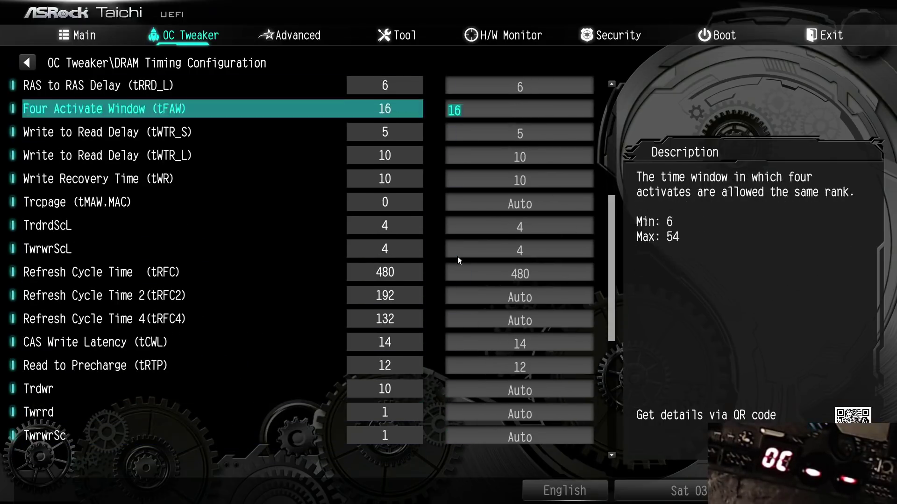
key(Up)
key(Up)
key(Up)
key(Down)
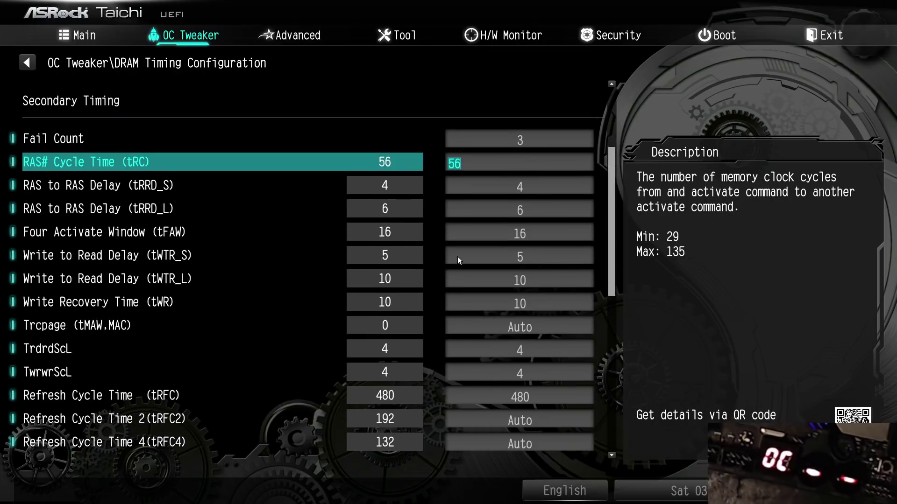
key(Down)
key(Down)
key(Down)
key(Down)
key(Down)
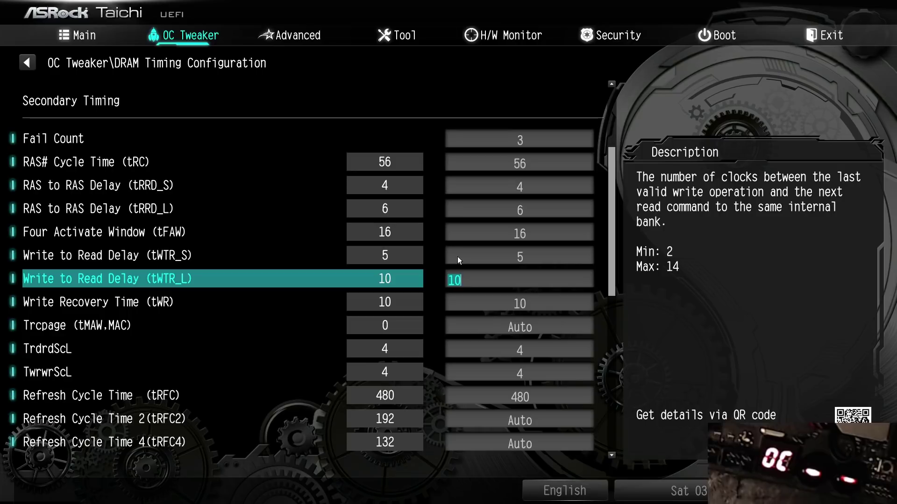
key(Up)
key(Up)
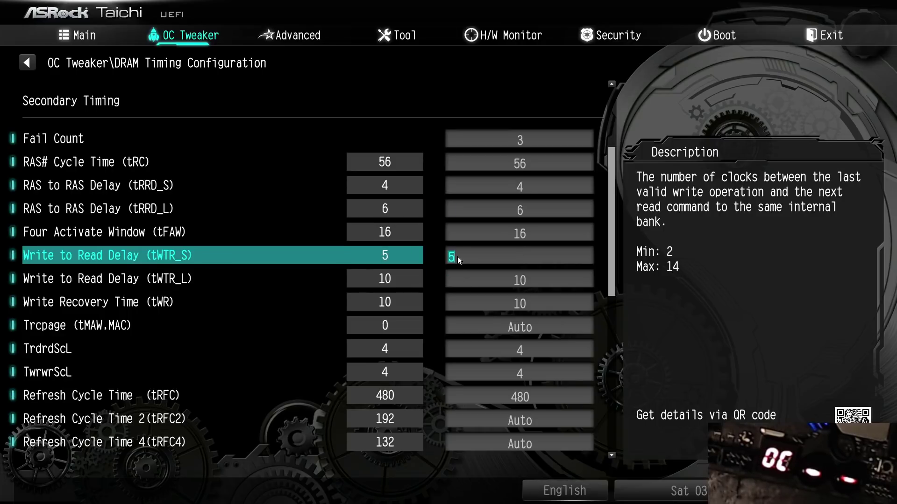
key(Up)
key(Down)
key(Down)
key(Down)
key(Down)
key(Down)
key(Down)
key(Down)
key(Down)
key(Down)
key(Down)
key(Down)
key(Down)
key(Down)
key(Down)
key(Down)
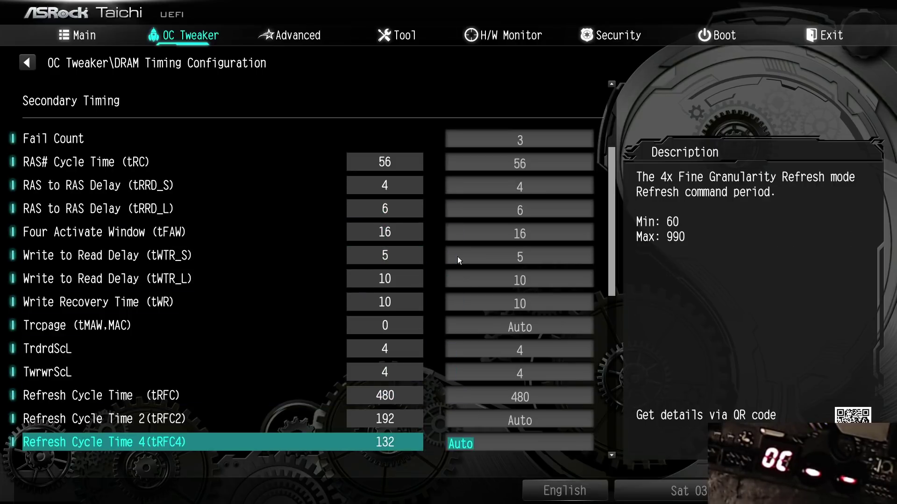
key(Down)
key(Down)
key(Up)
key(Up)
key(Up)
key(Up)
key(Up)
key(Up)
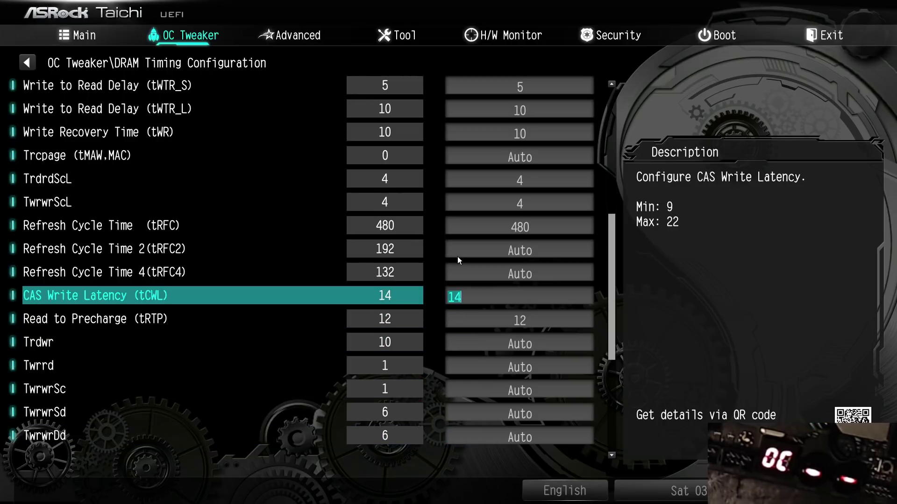
Return to OC Tweaker, check Overclock Mode, and exit setup discarding changes.
key(Escape)
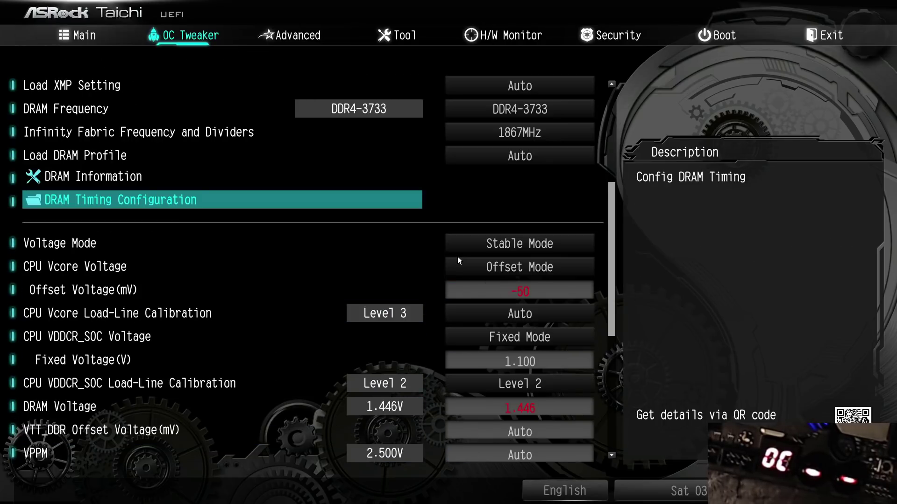
key(Up)
key(Up)
key(Up)
key(Up)
key(Up)
key(Up)
key(Up)
key(Up)
key(Up)
key(Up)
key(Up)
key(Up)
key(Up)
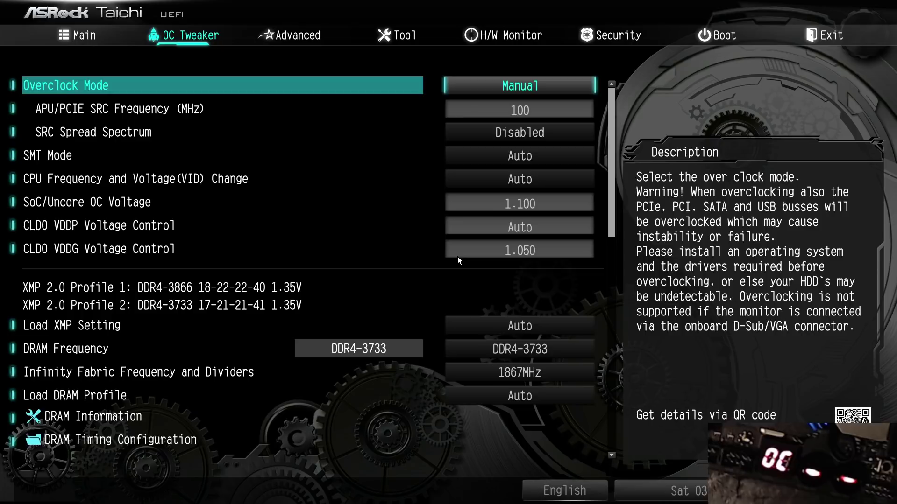
key(Down)
key(Down)
key(Down)
key(Down)
key(Escape)
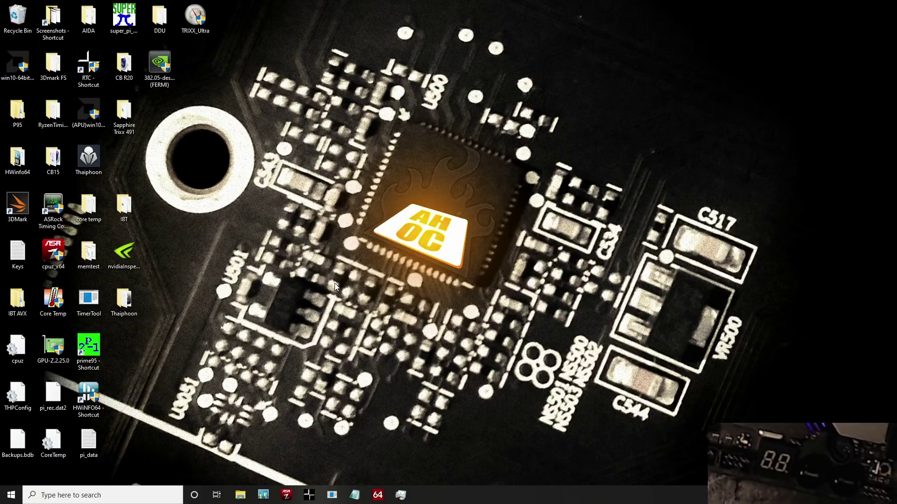
Launch AIDA64 and run the Memory Latency benchmark, measuring 65.9 ns.
click(378, 494)
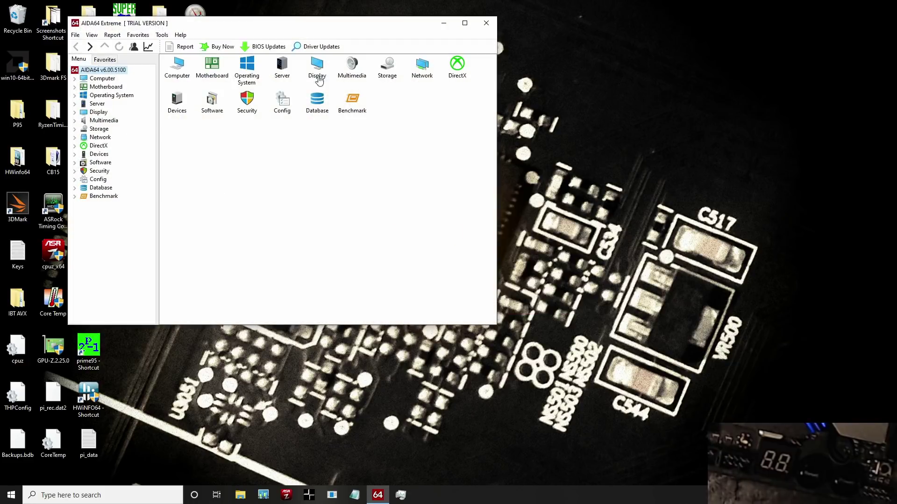
click(363, 113)
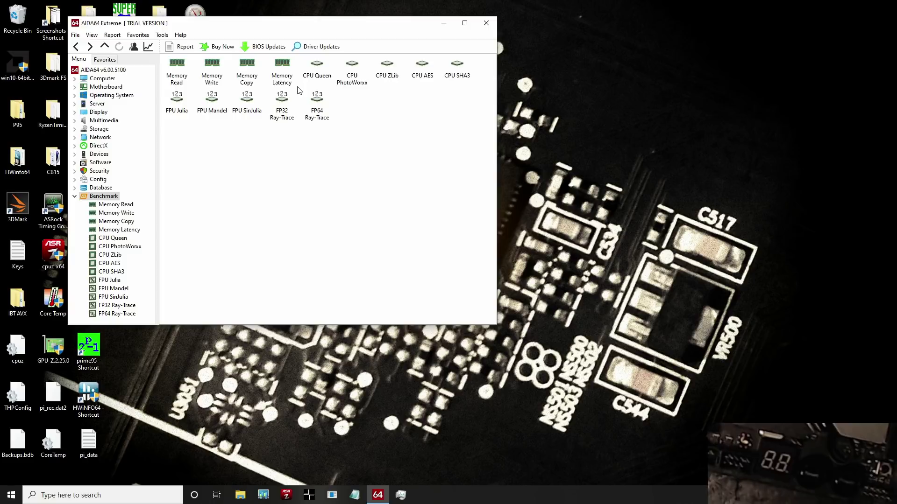
double_click(282, 68)
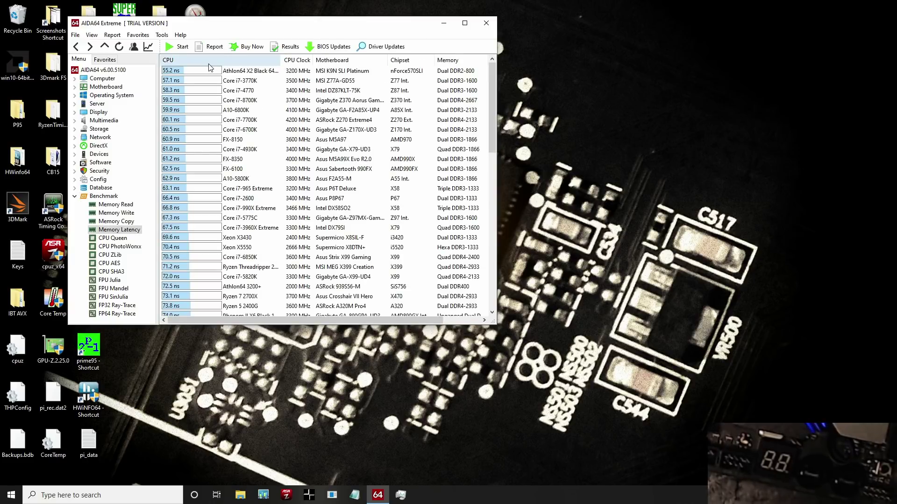
click(180, 47)
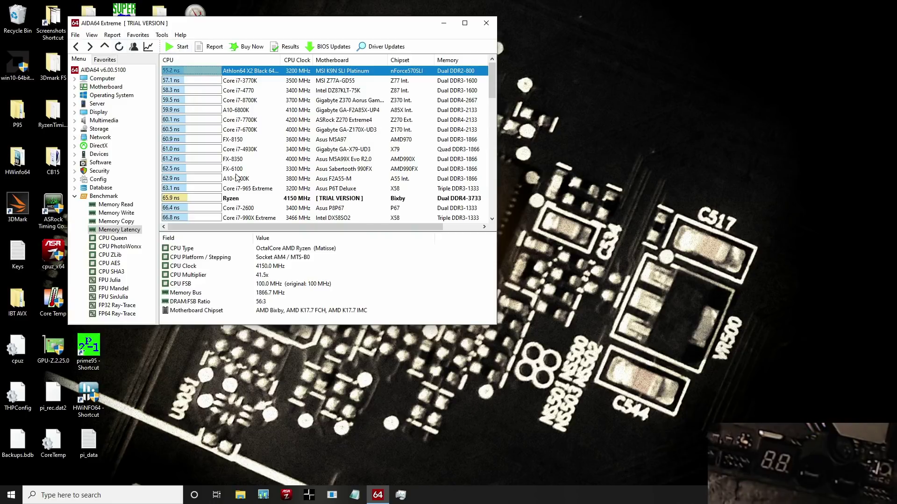
Check the memory type and timings in CPU-Z's Memory tab, then close CPU-Z.
double_click(60, 248)
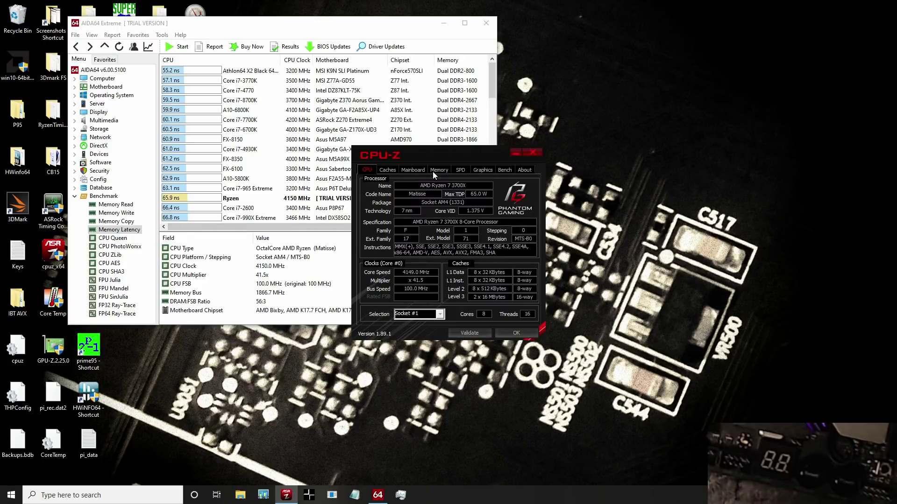
click(433, 170)
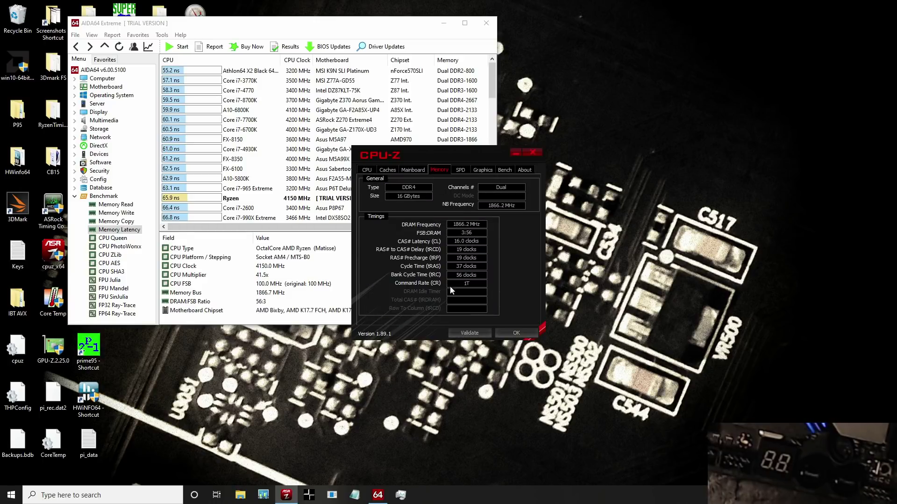
click(532, 152)
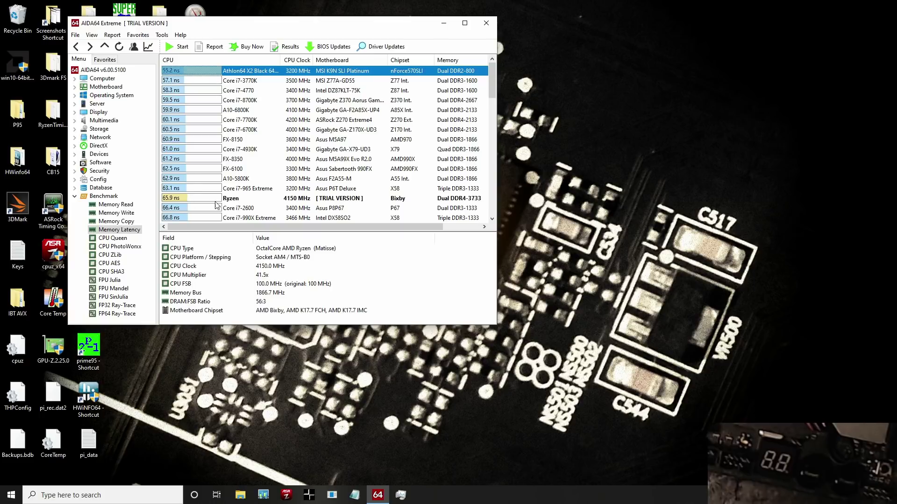
Run the Memory Read benchmark, scoring 53878 MB/s.
click(114, 206)
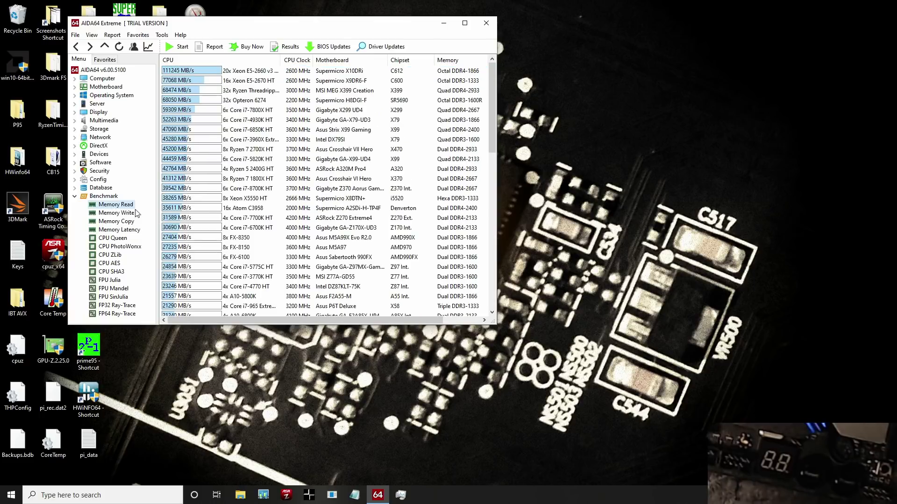
click(174, 49)
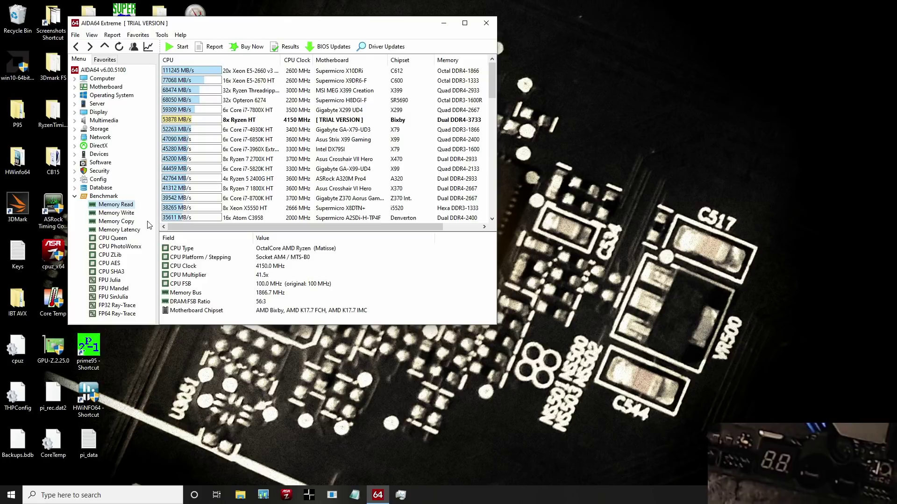
Reselect Memory Latency in the Benchmark tree to show the 65.9 ns result.
click(133, 231)
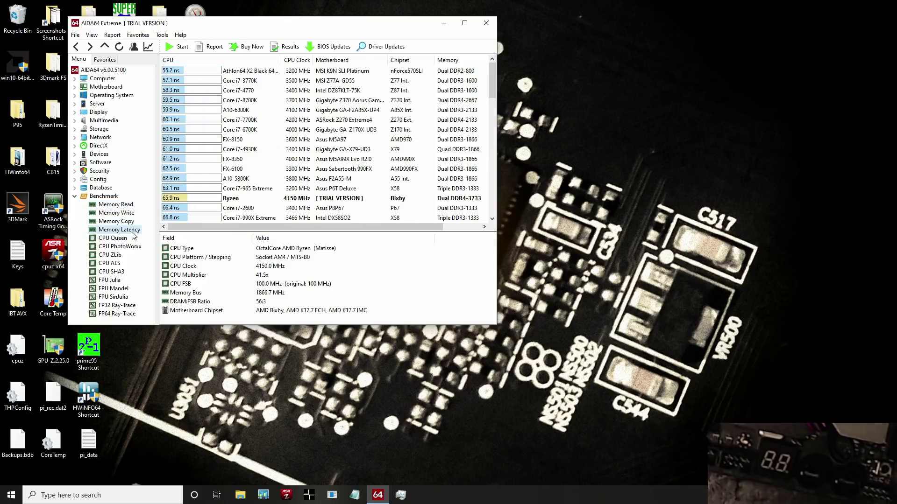